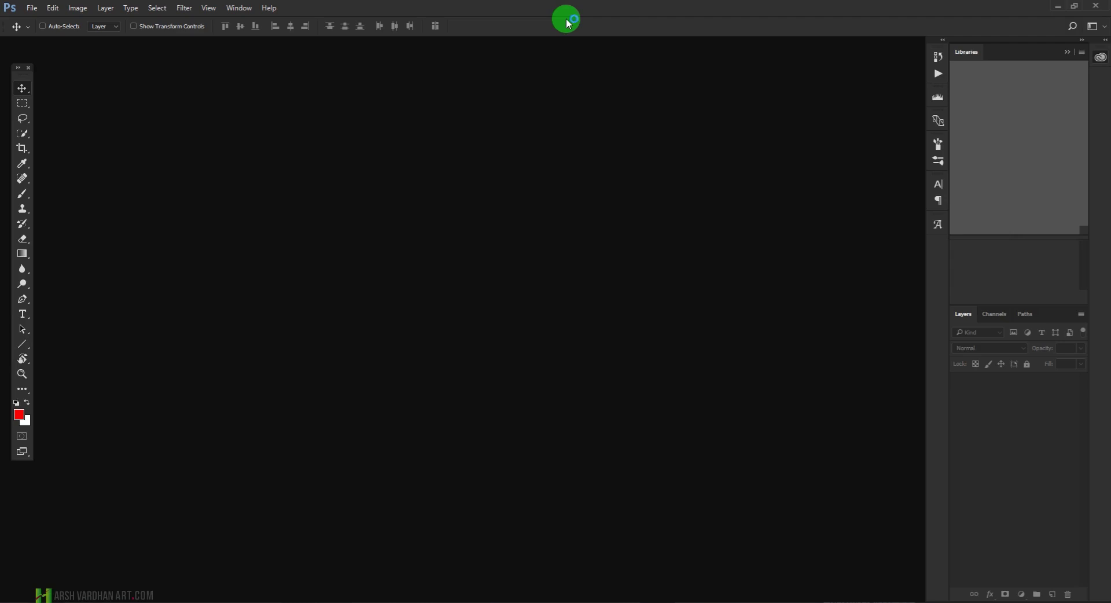
Create a new 1920×1080 pixel document with a white background.
click(32, 10)
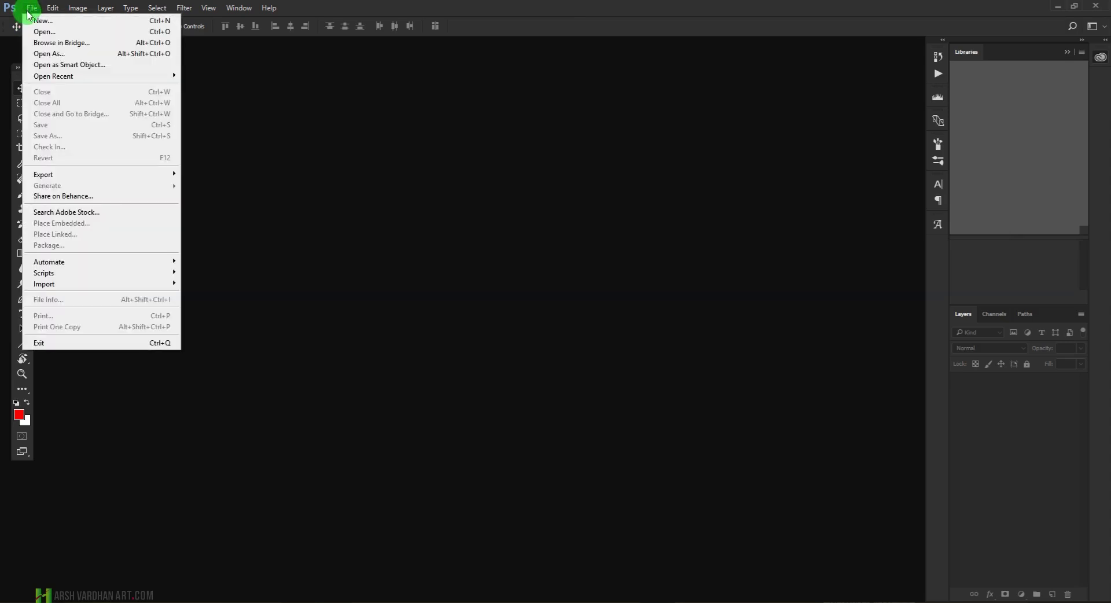
click(37, 21)
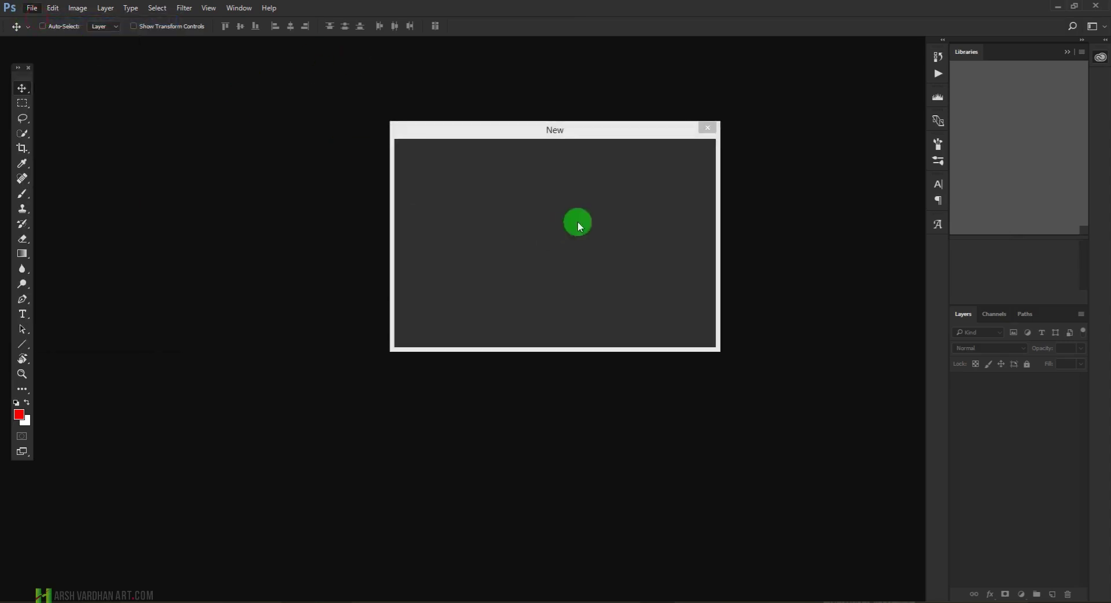
click(515, 200)
key(Tab)
double_click(514, 233)
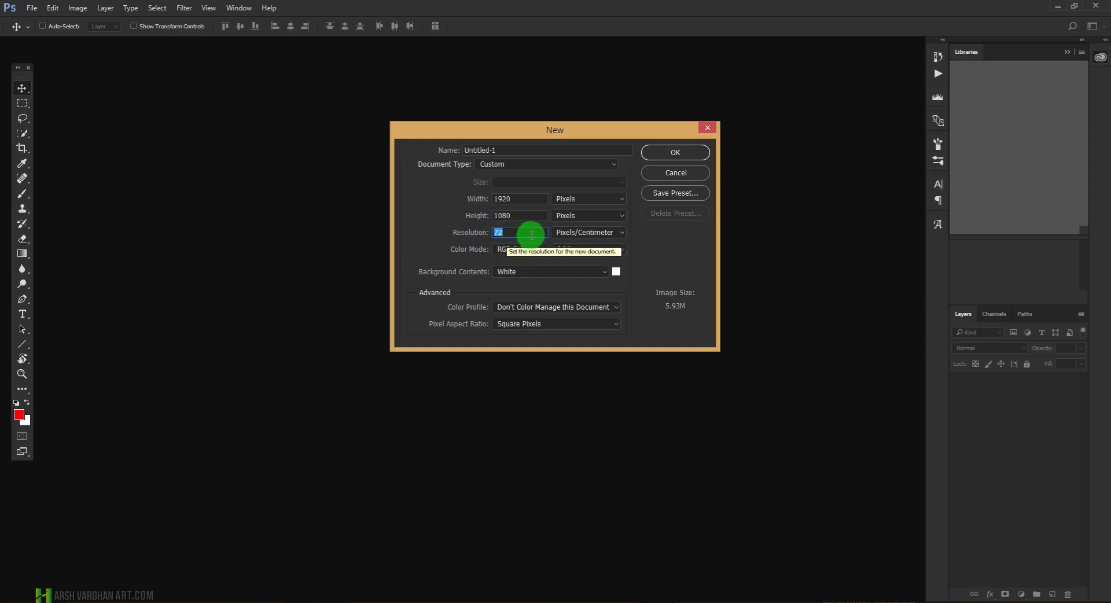
click(673, 152)
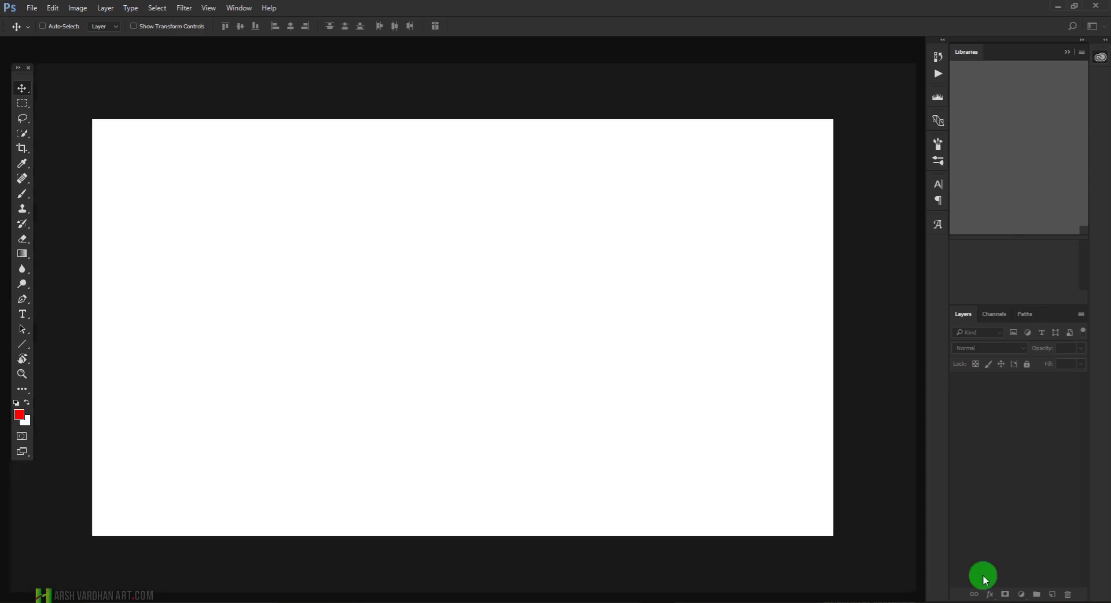
Add a new empty layer and choose the Rectangle Tool.
click(1053, 595)
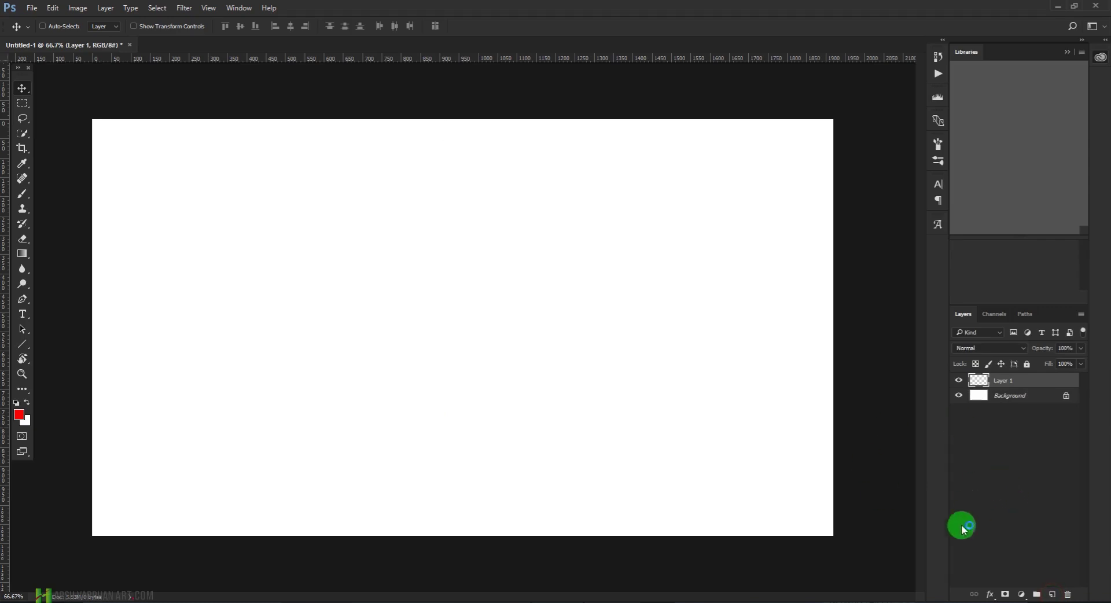
click(22, 344)
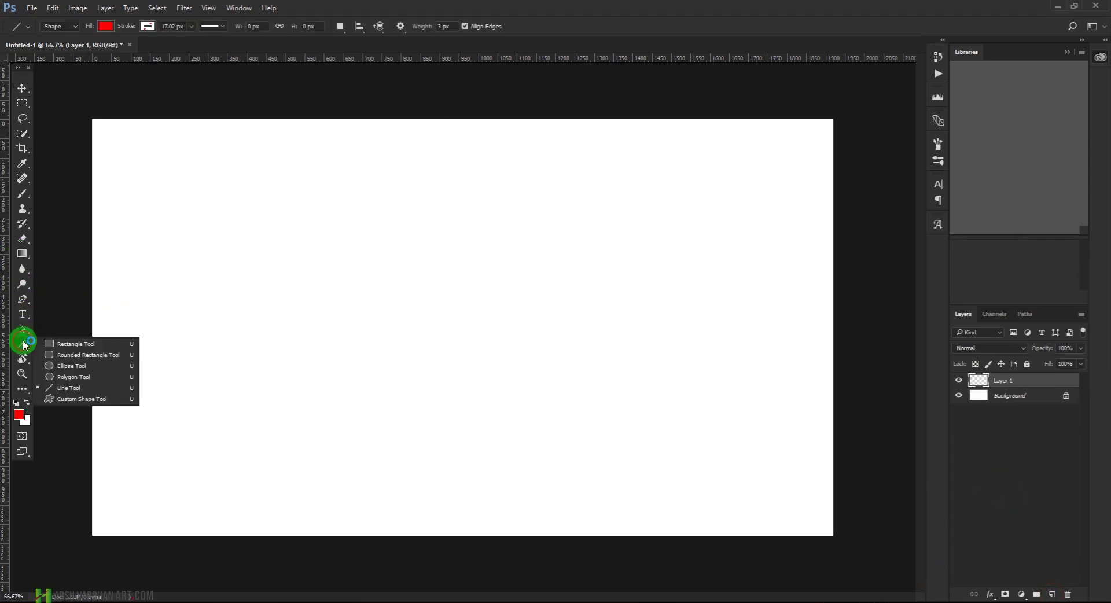
click(77, 346)
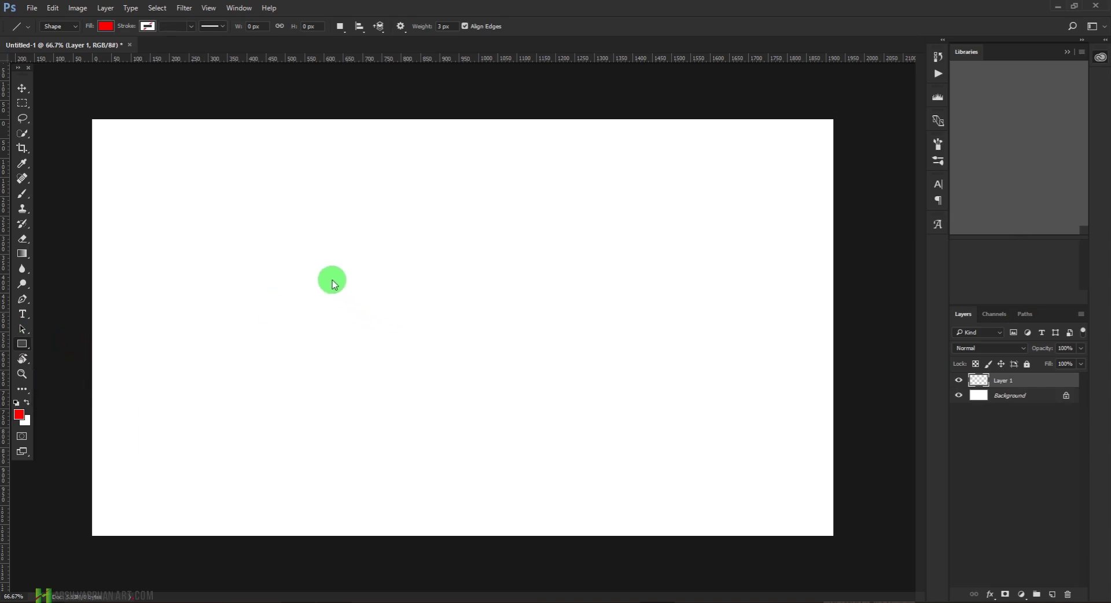
Set the shape fill to the black-to-white gradient preset and the stroke to none.
click(107, 29)
click(93, 51)
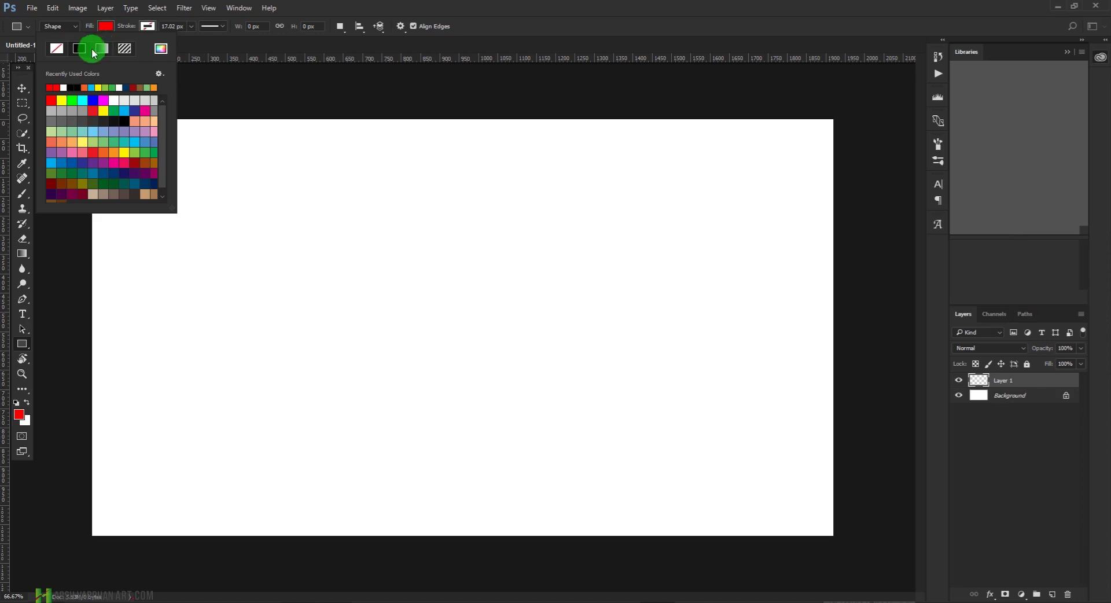
click(102, 51)
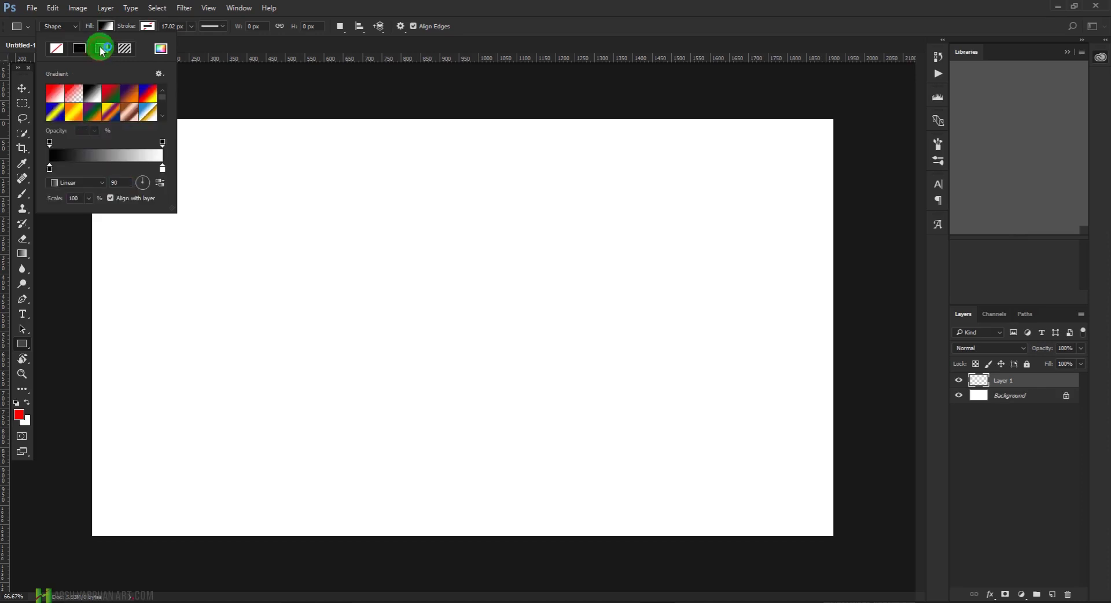
drag(165, 102, 112, 99)
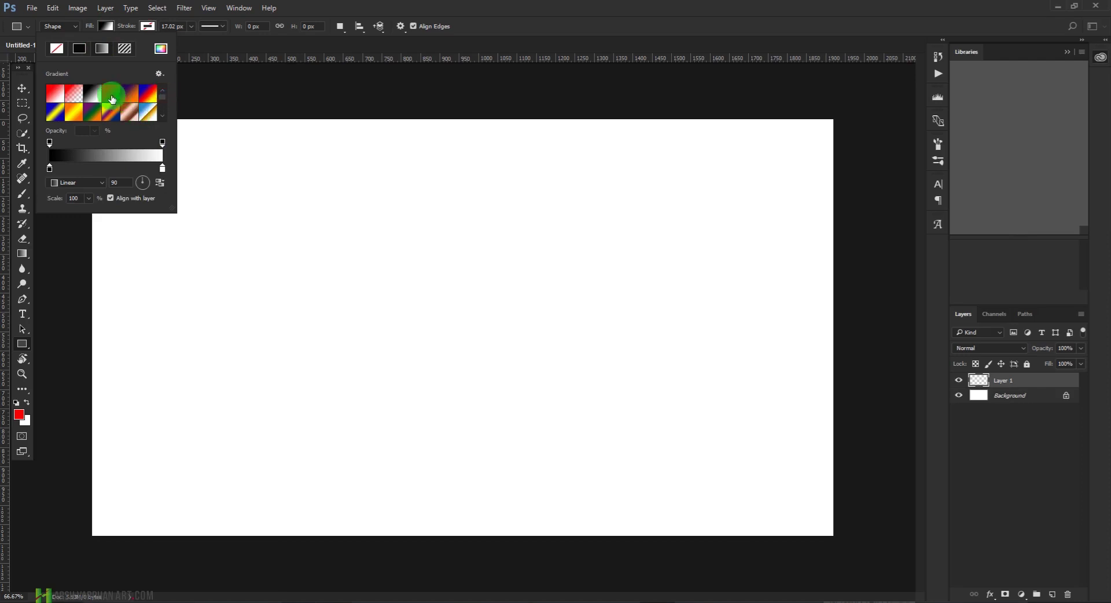
click(112, 99)
click(96, 97)
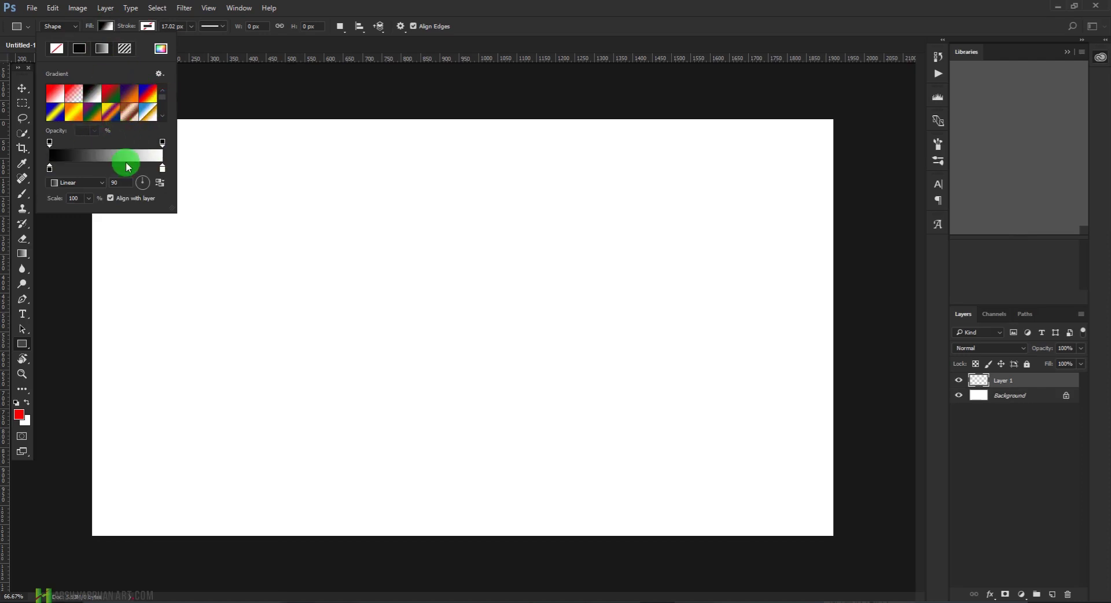
click(147, 26)
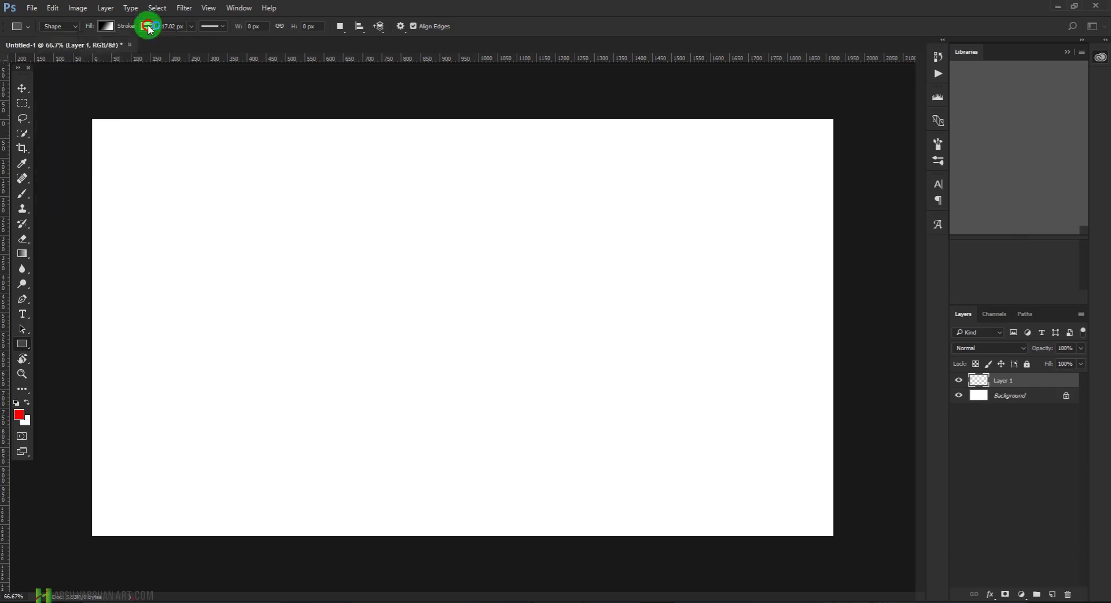
click(100, 49)
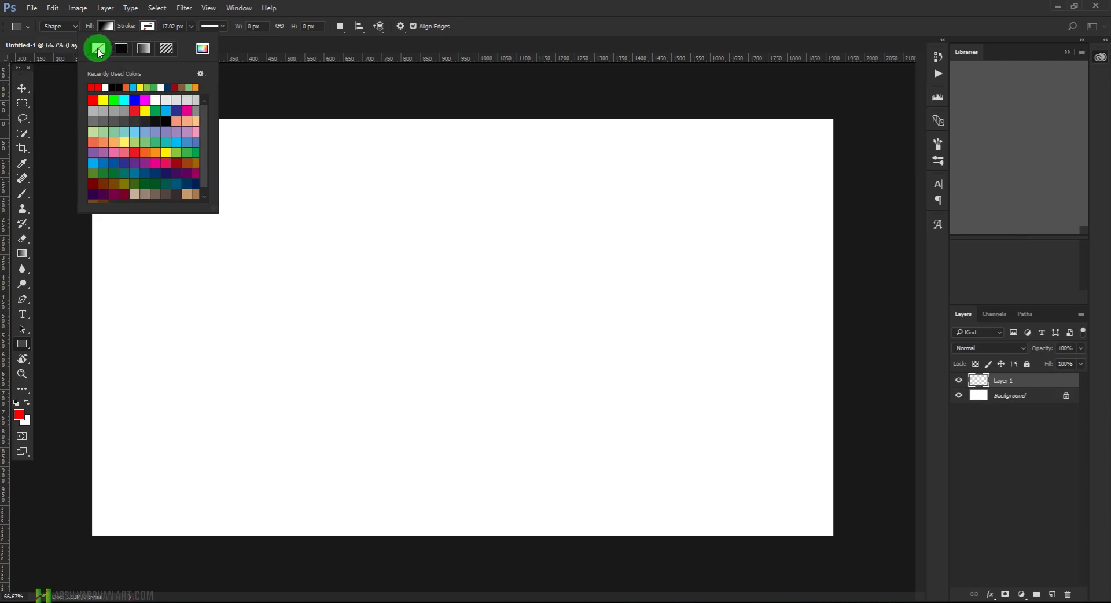
click(459, 15)
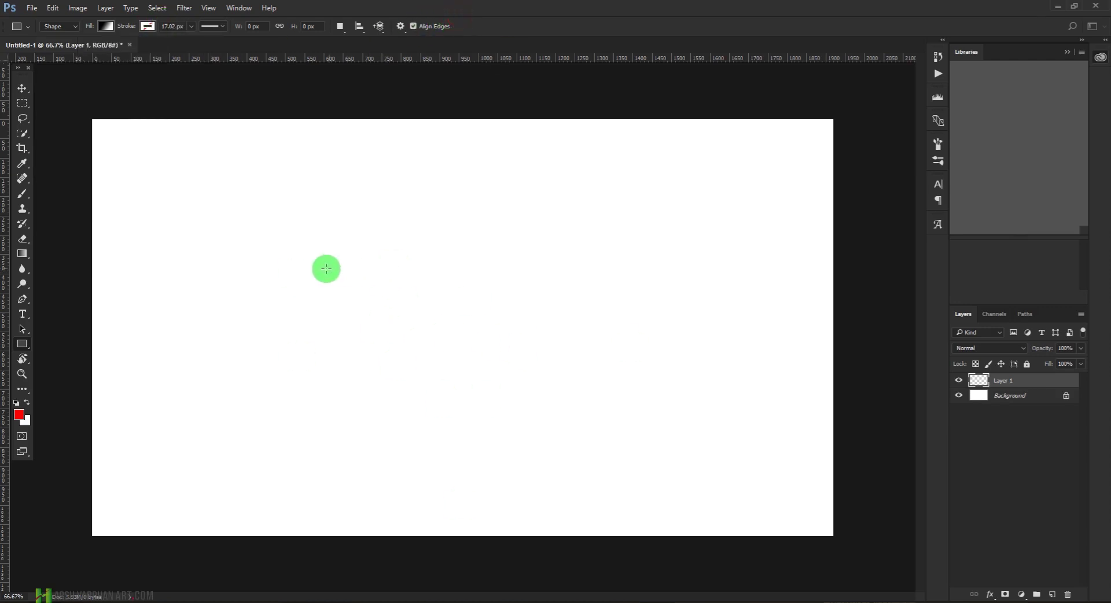
Draw a gradient rectangle and move it down toward the canvas centre.
drag(313, 258, 585, 326)
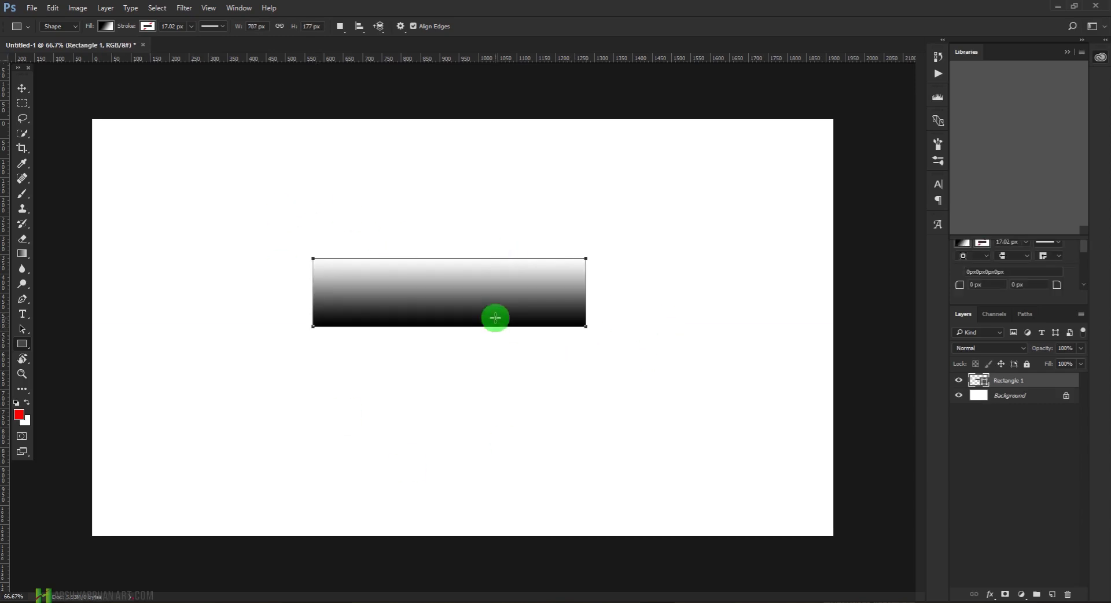
click(22, 88)
click(979, 380)
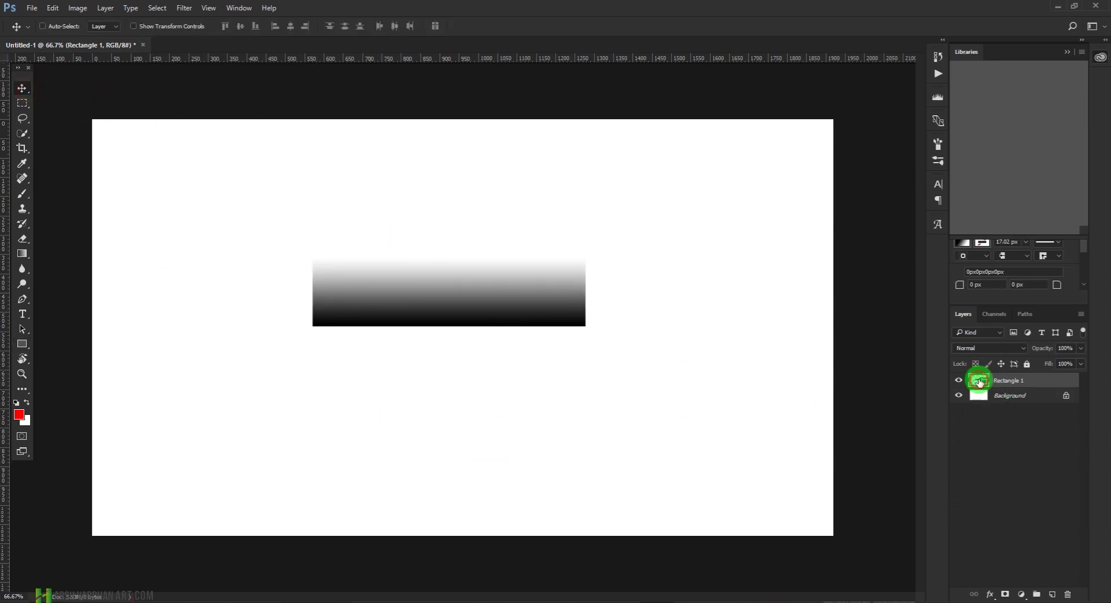
drag(539, 307, 553, 343)
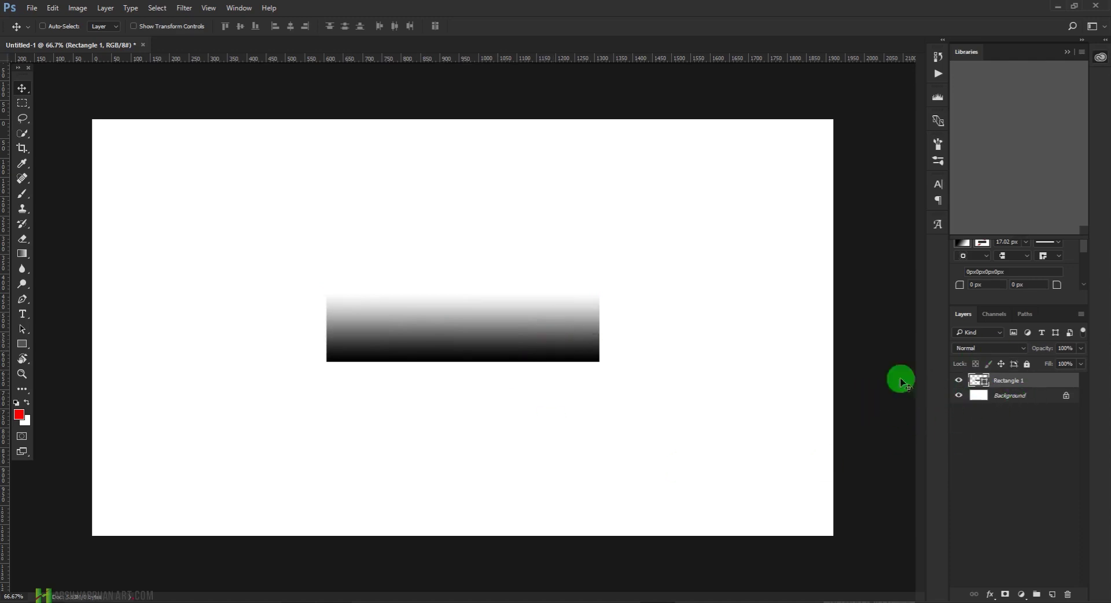
Round the rectangle's corners to a 10 px radius in the Properties panel.
key(u)
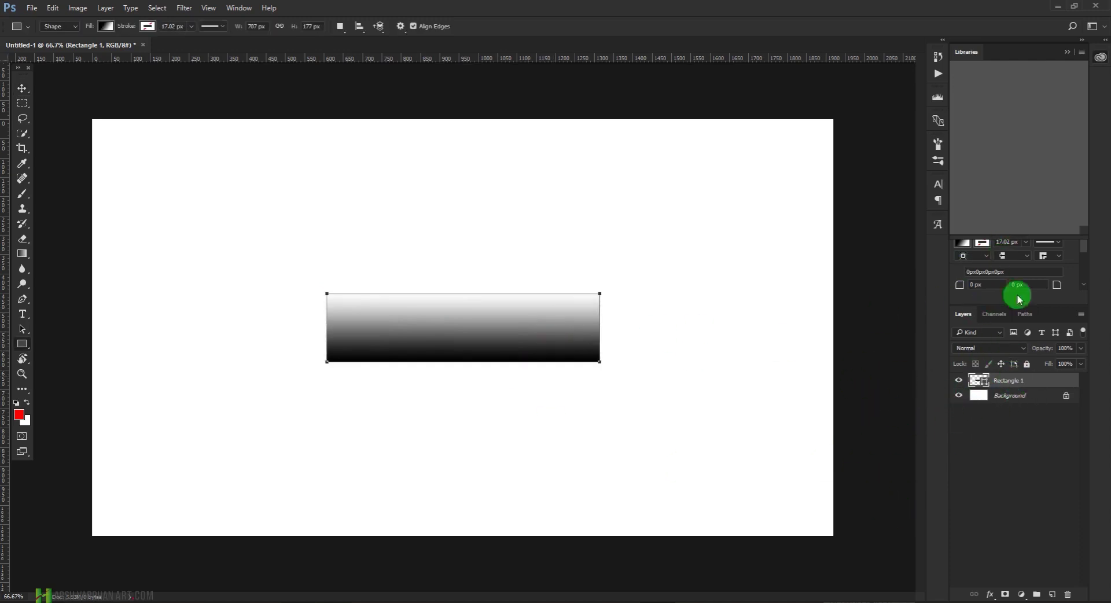
click(1100, 59)
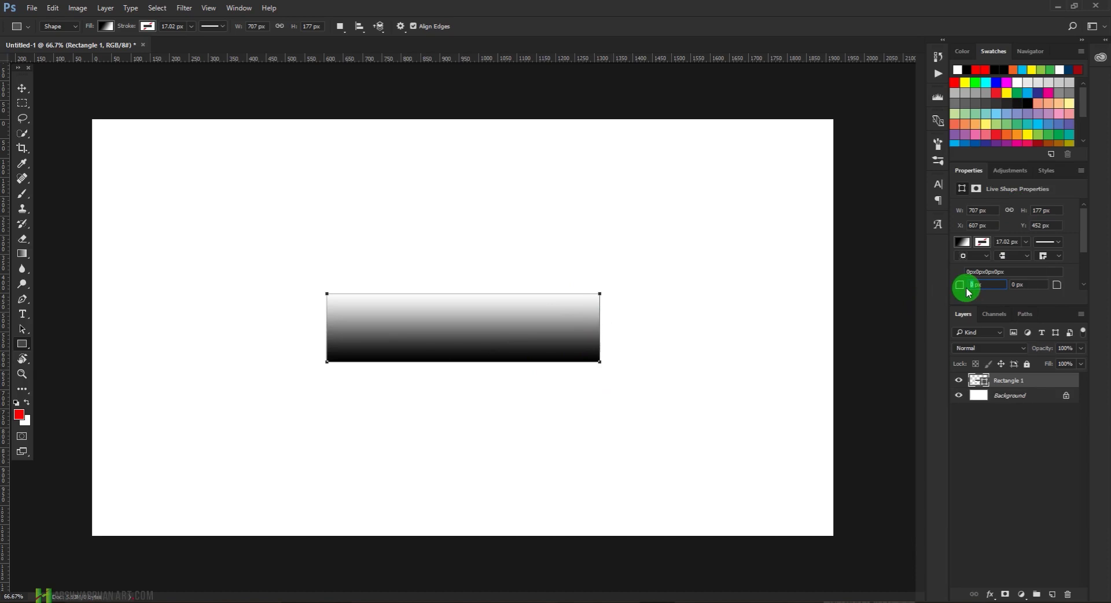
click(1030, 287)
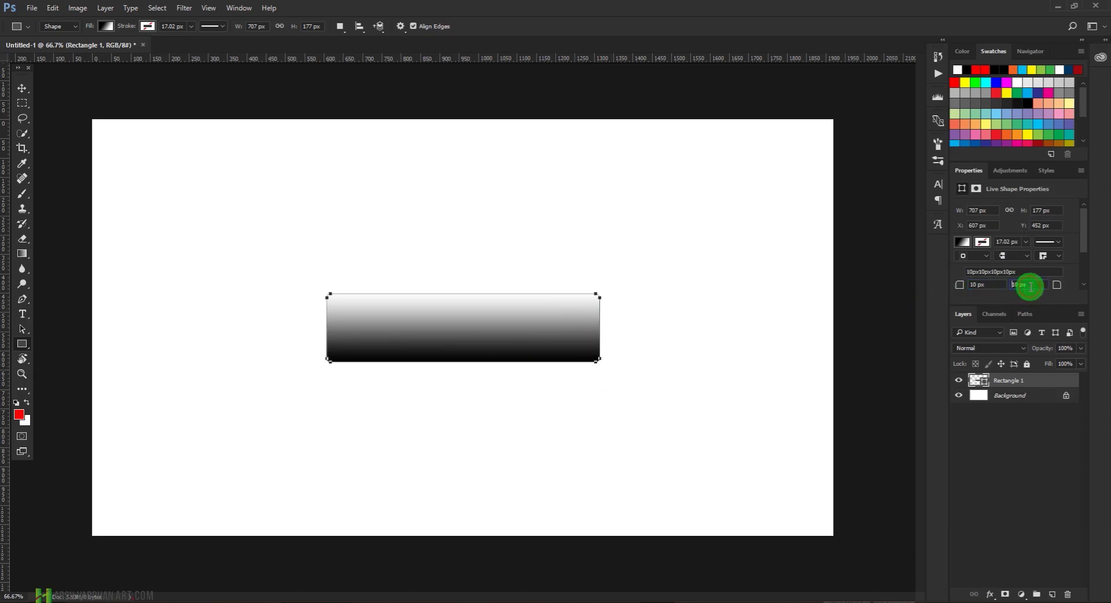
click(987, 458)
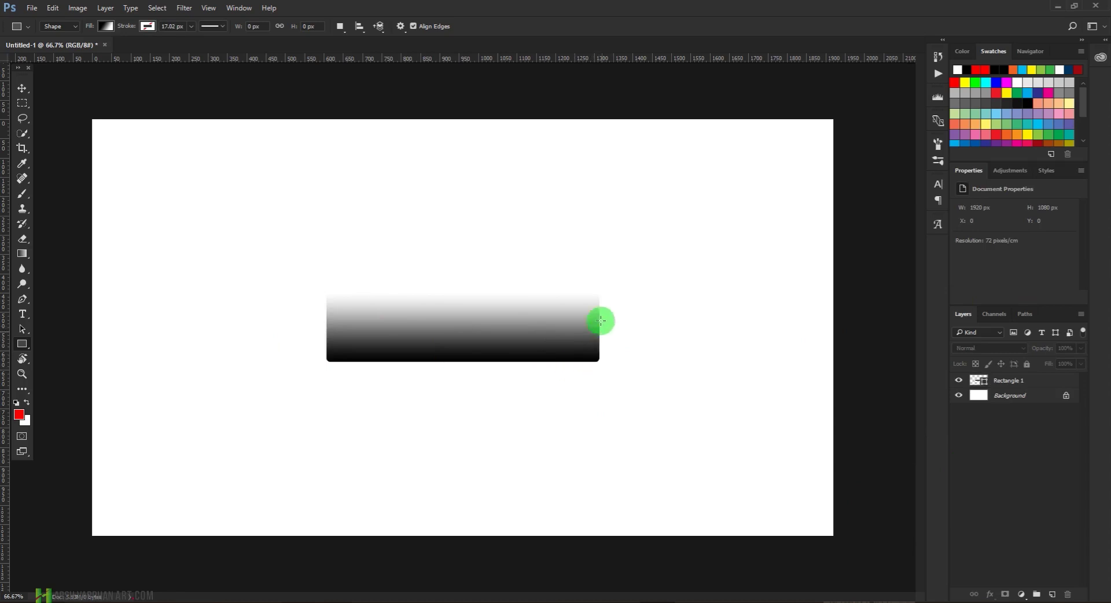
click(975, 383)
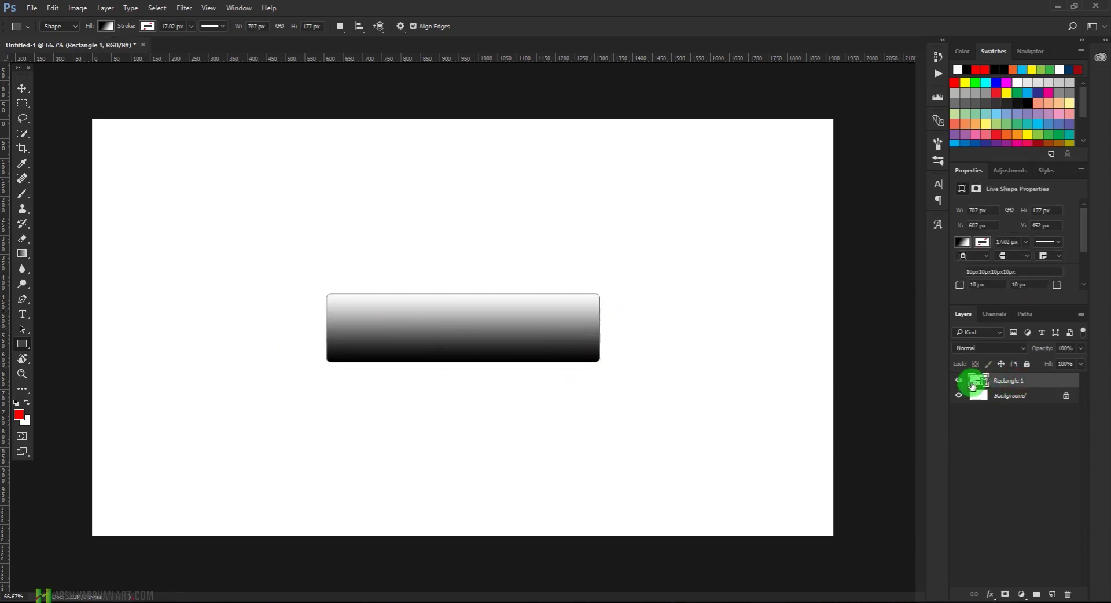
click(966, 243)
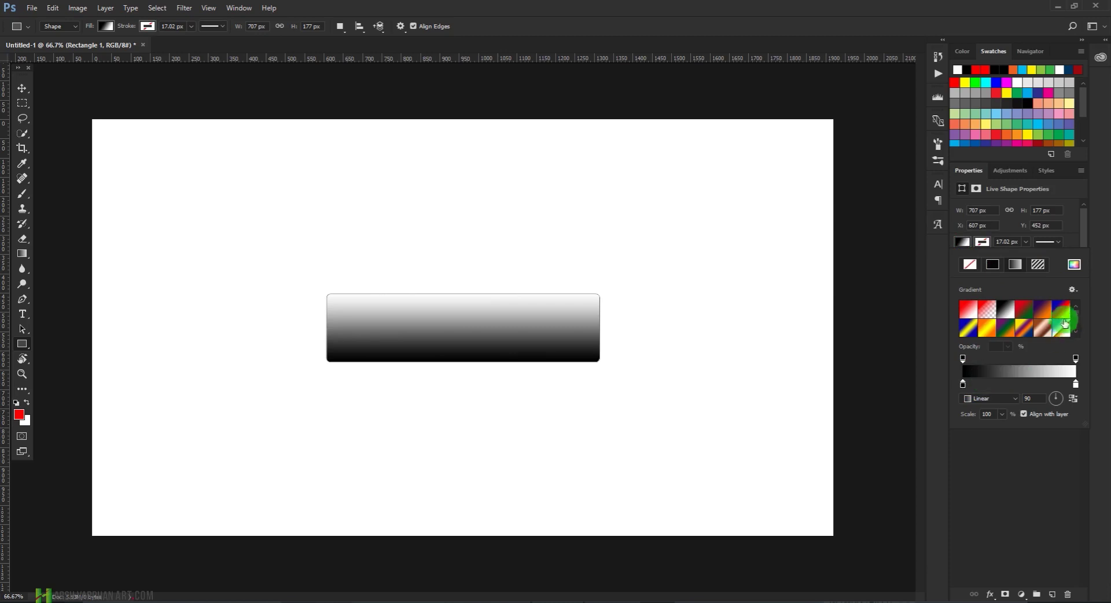
Set the gradient's left stop to a very dark green.
double_click(963, 385)
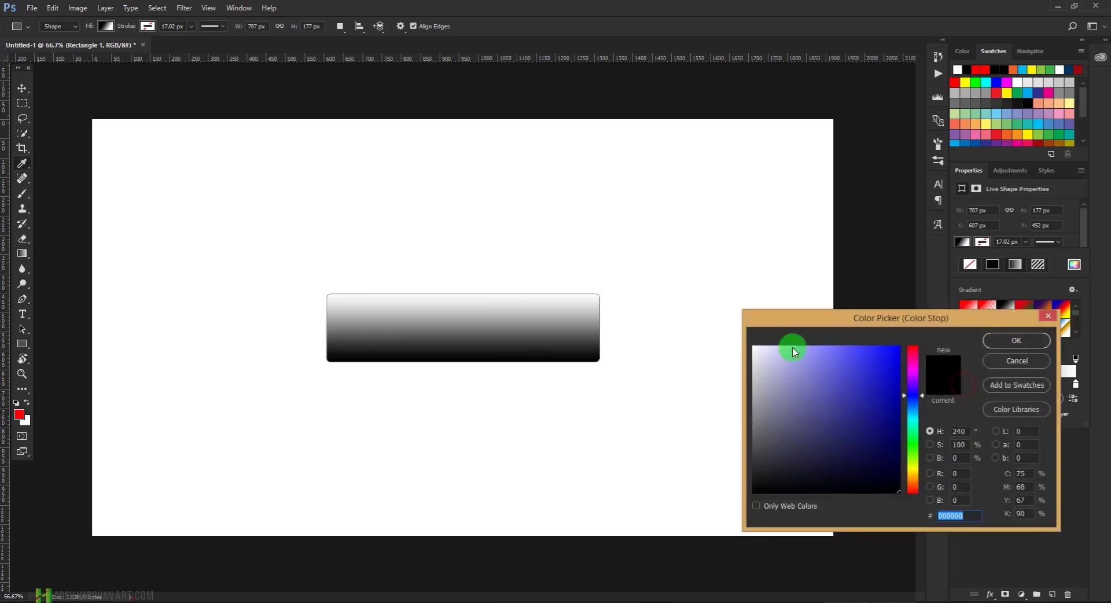
click(912, 462)
click(898, 474)
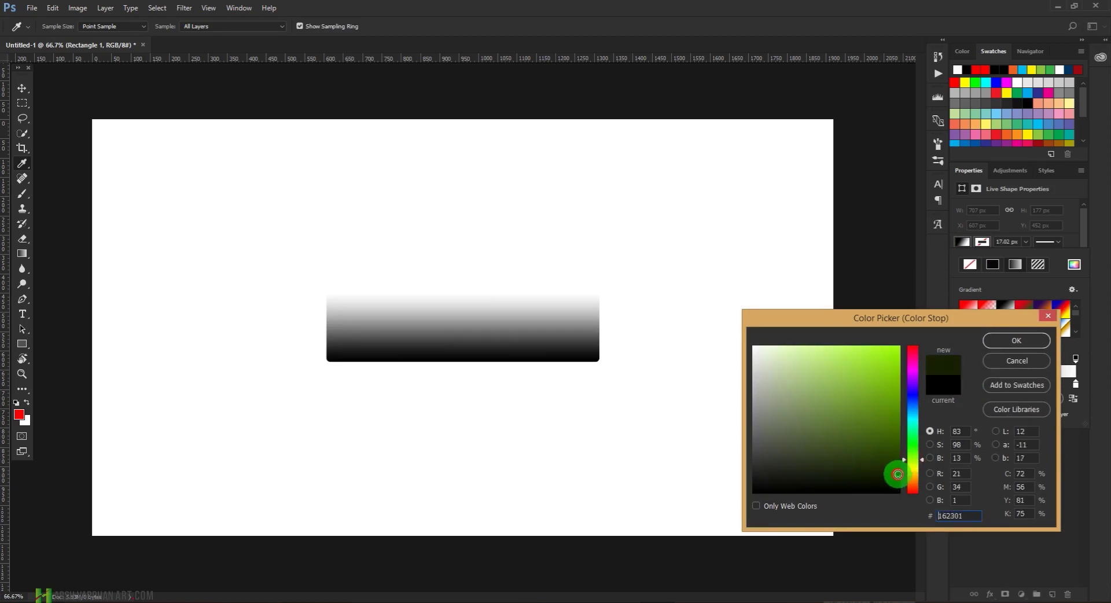
drag(905, 473, 895, 476)
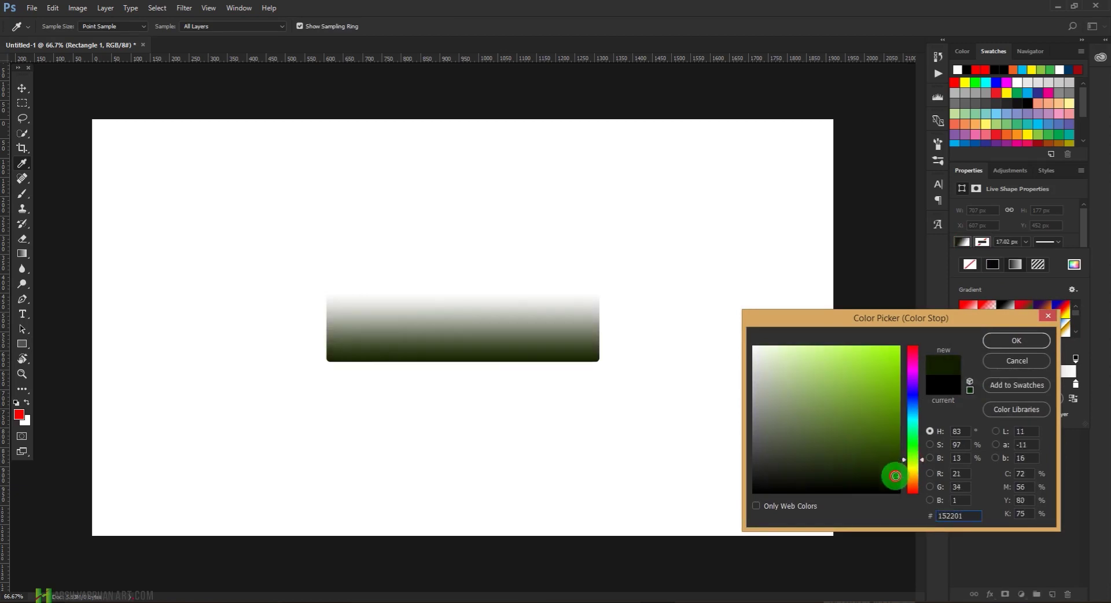
click(994, 340)
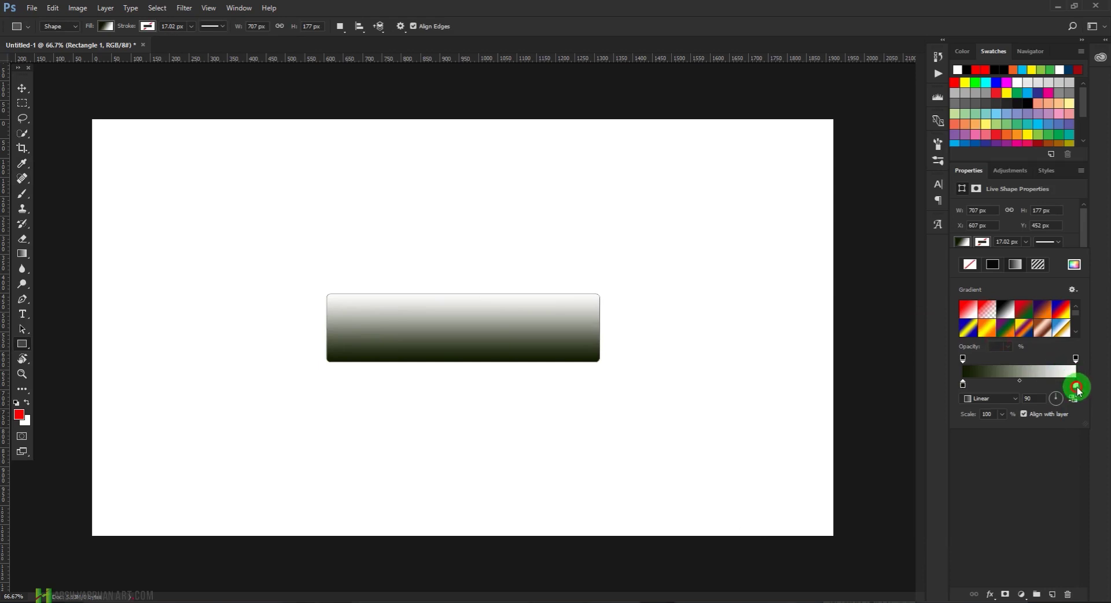
Set the gradient's right stop to bright green #12c205 and apply it.
double_click(1077, 386)
click(913, 446)
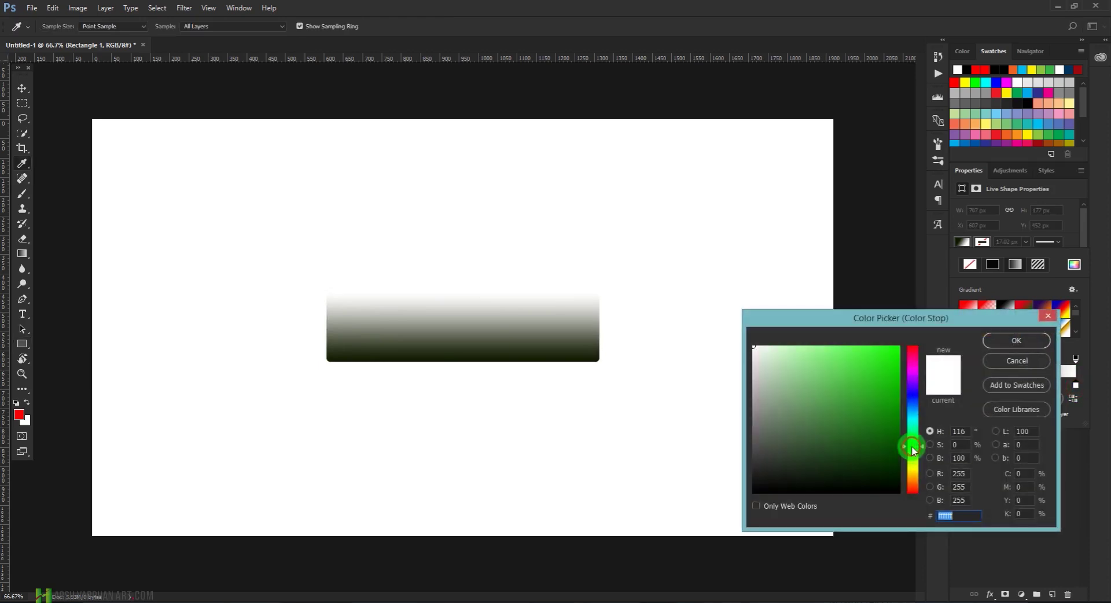
click(899, 391)
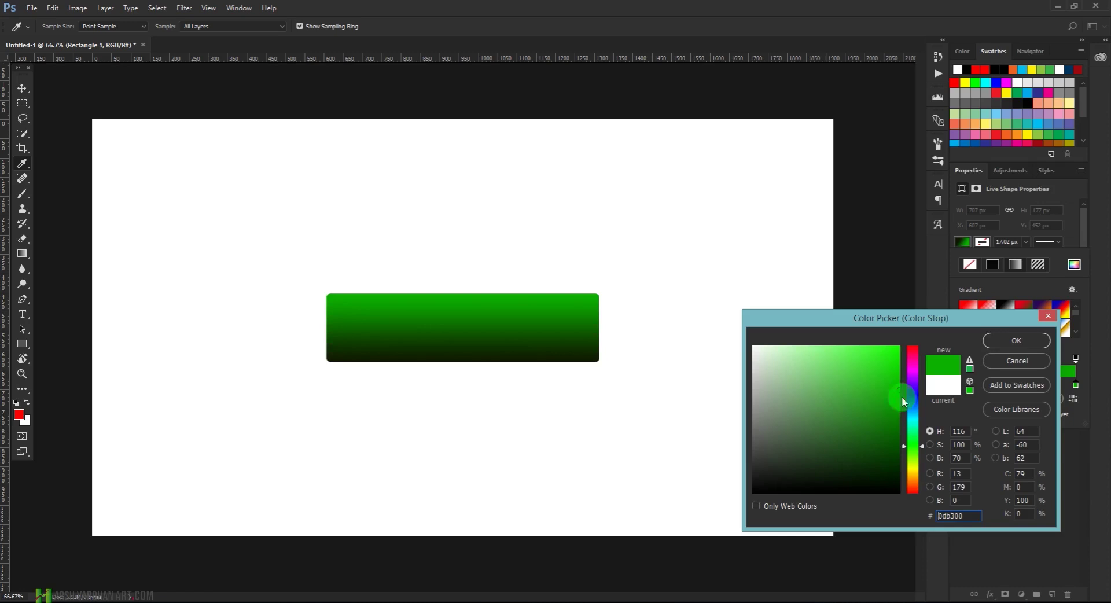
click(1003, 343)
click(899, 378)
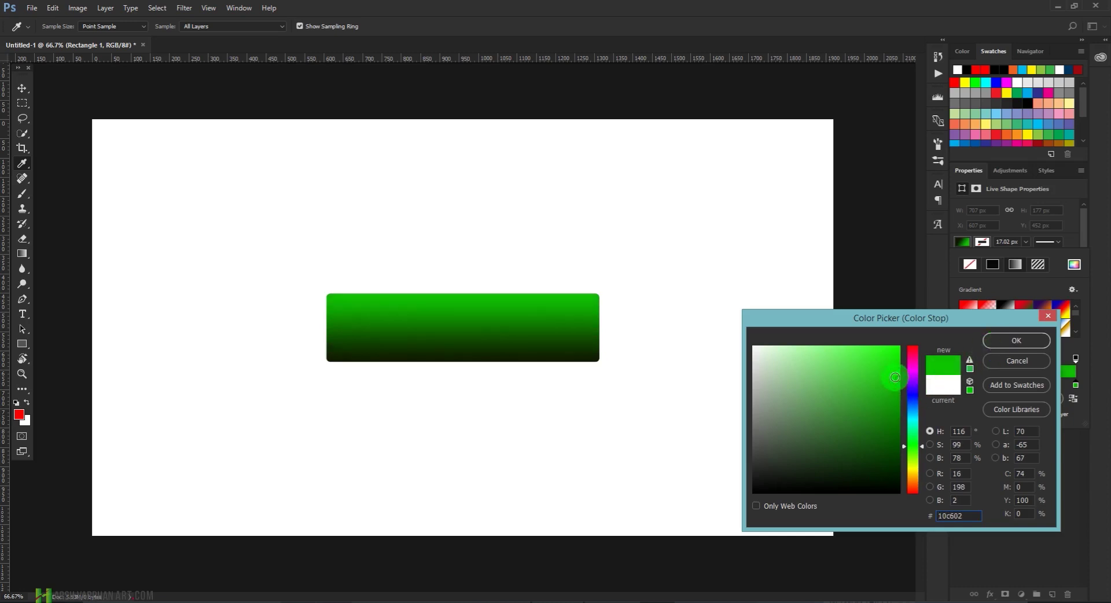
click(1020, 340)
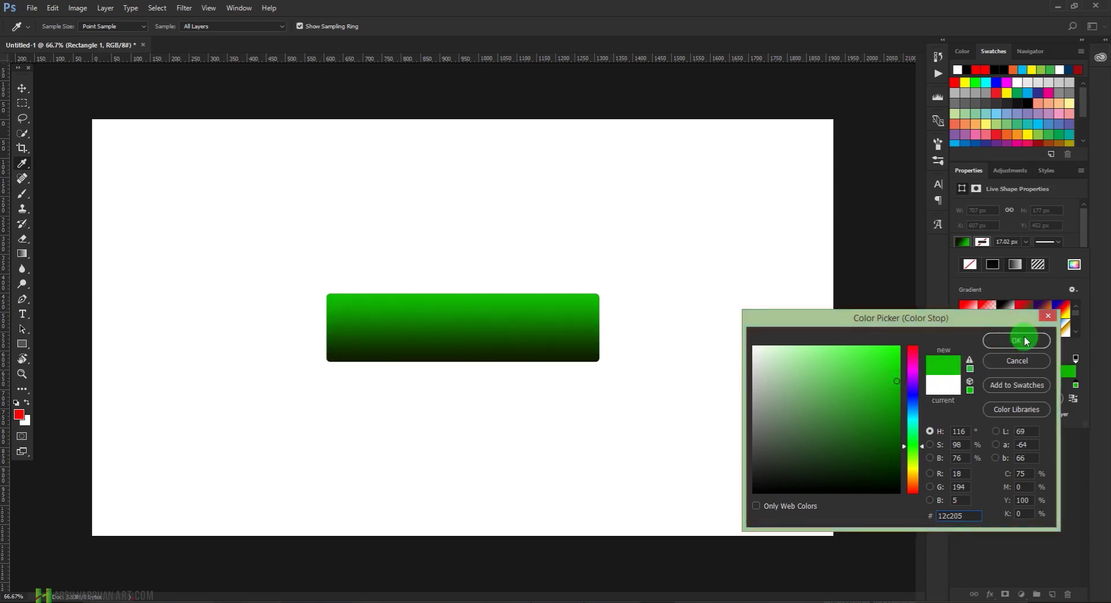
click(1014, 385)
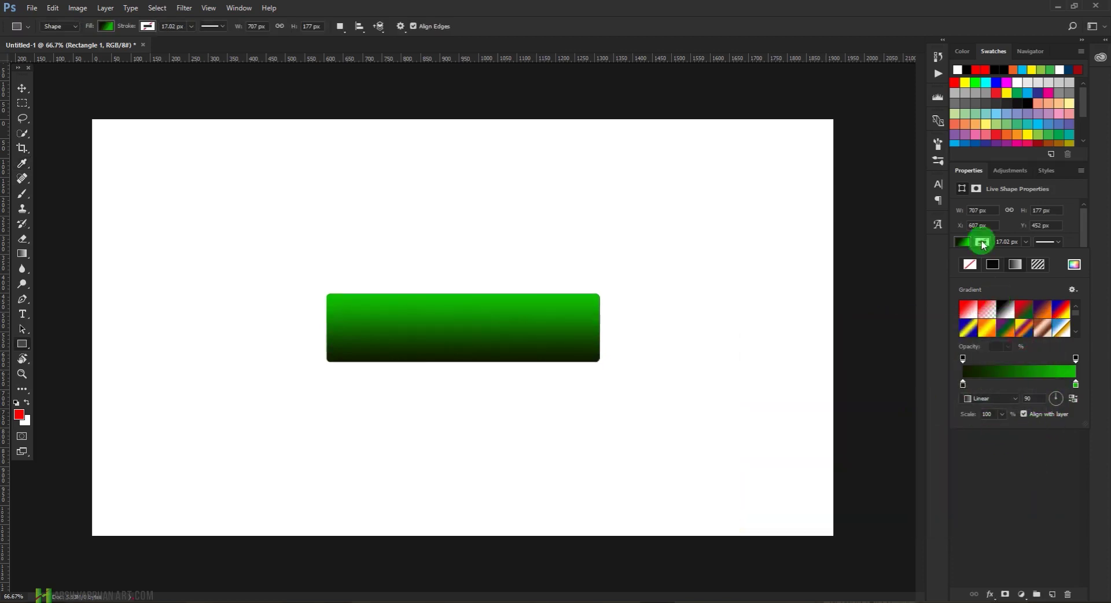
click(999, 468)
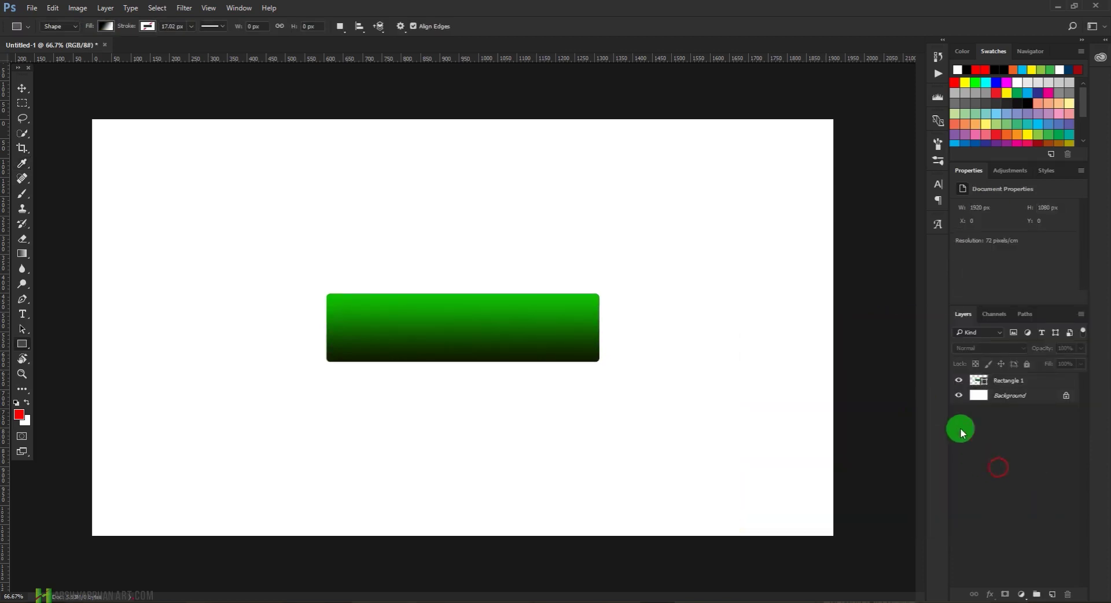
On a new layer, type 'download' on the green button in Myriad Pro.
click(1011, 383)
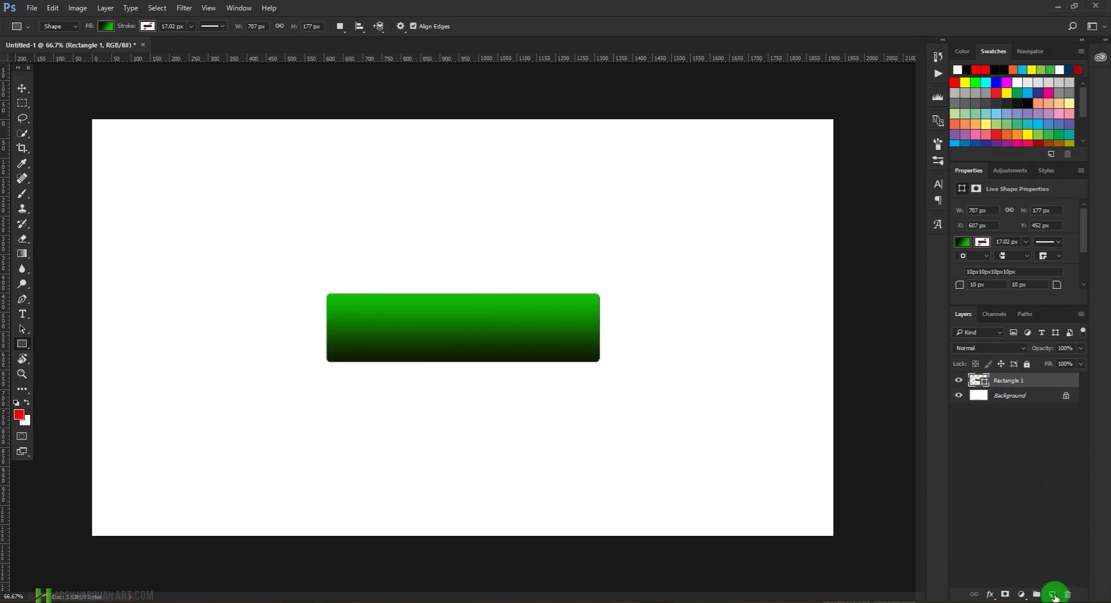
click(1053, 594)
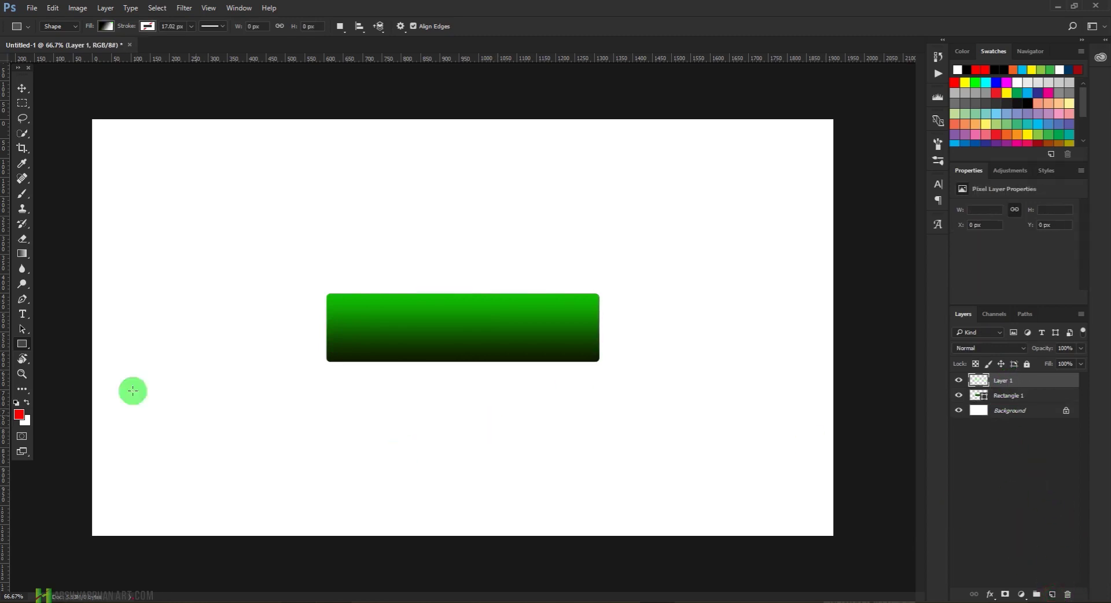
click(24, 315)
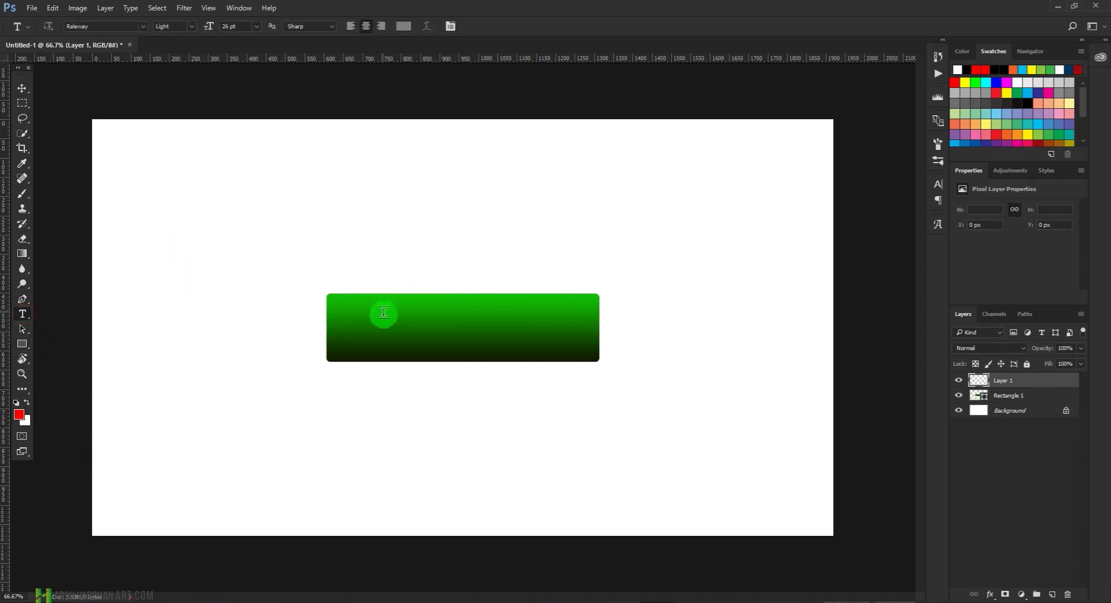
click(434, 334)
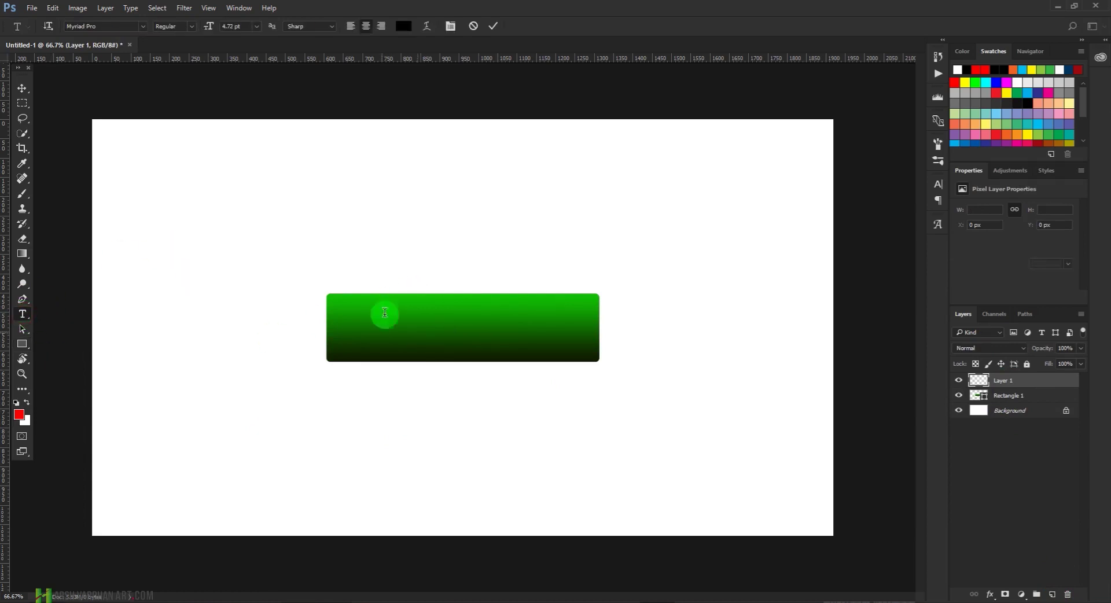
click(218, 28)
click(402, 322)
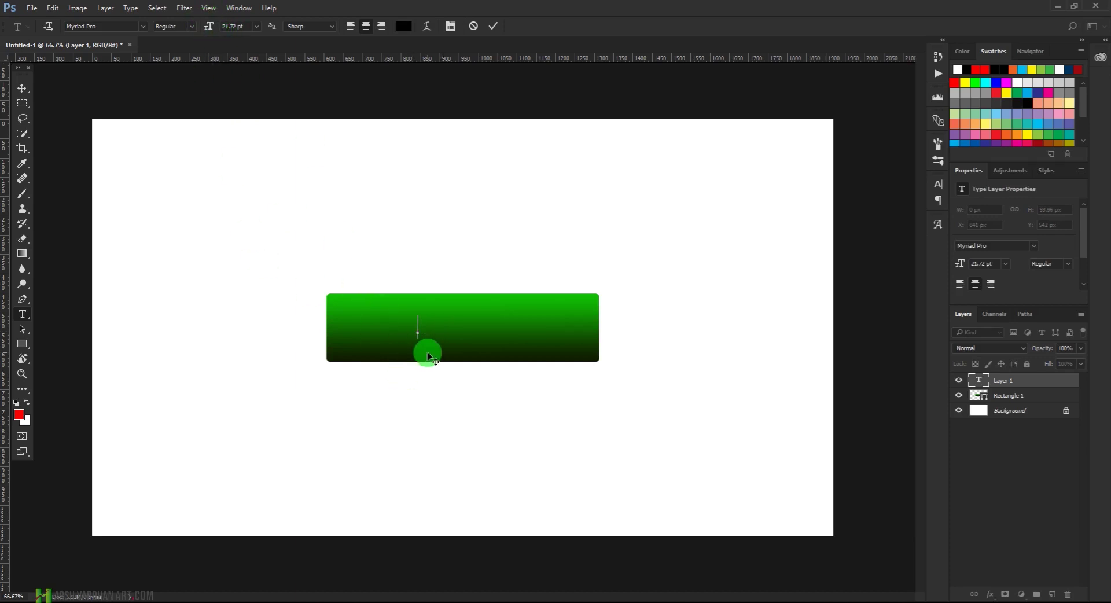
text(download)
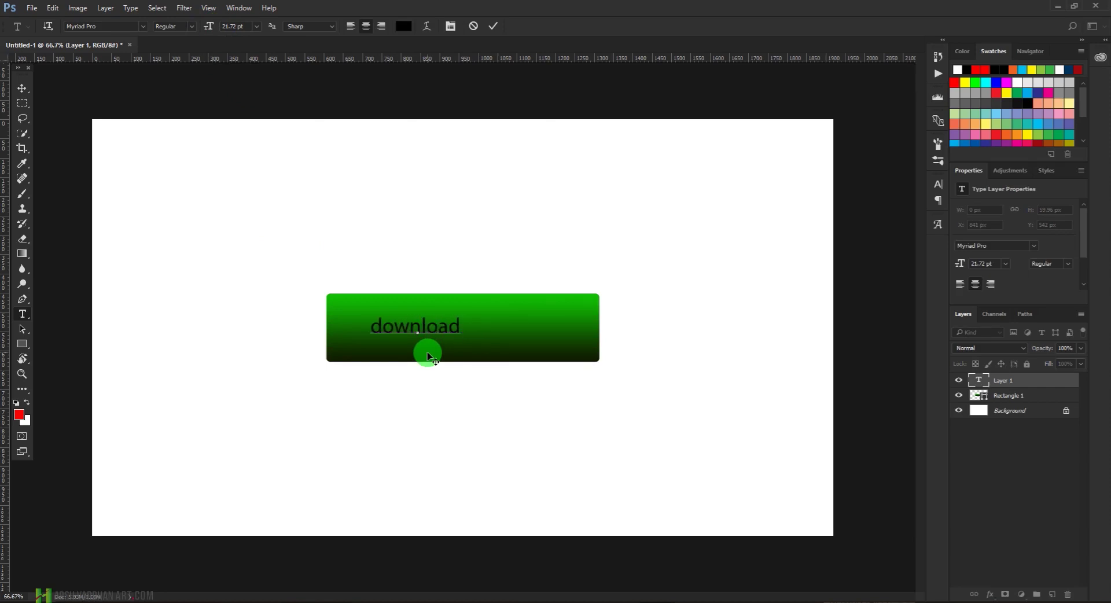
click(493, 26)
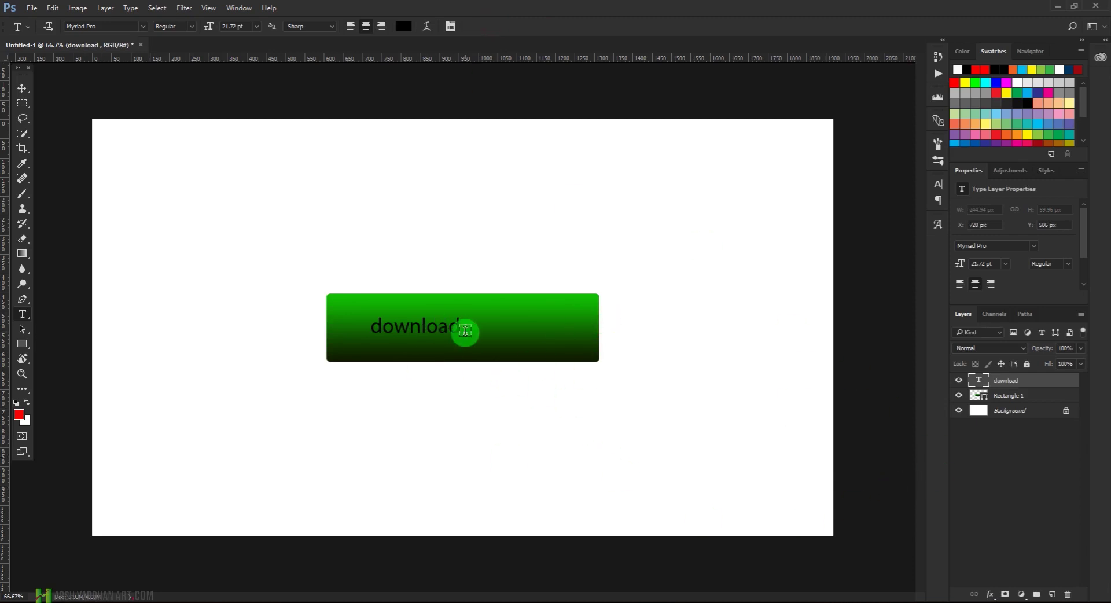
key(v)
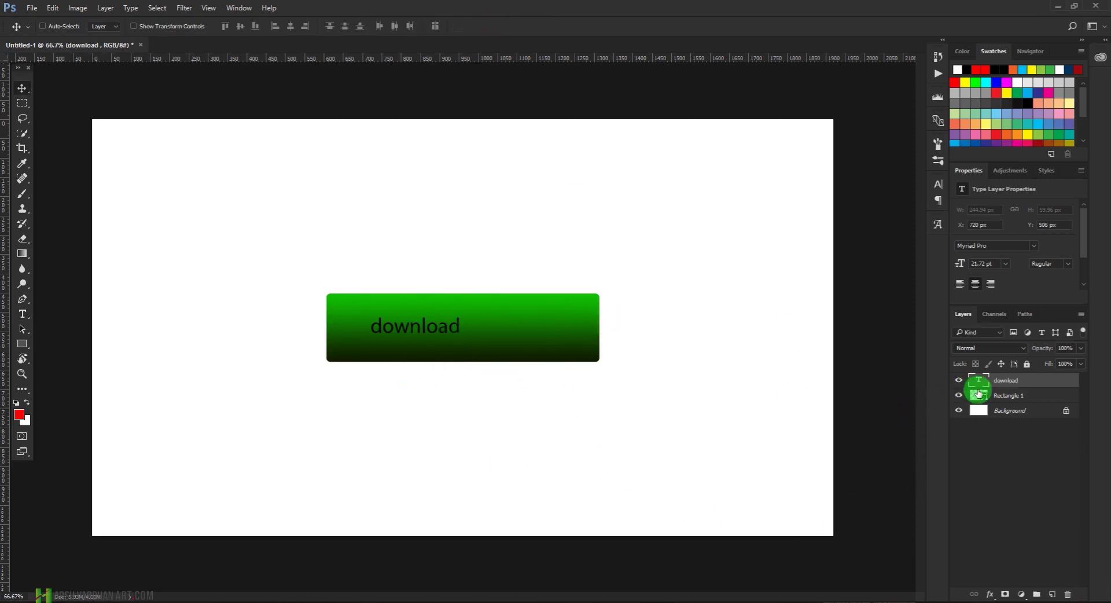
In the Character panel, make the text near-white #fbfafa and All Caps.
click(239, 8)
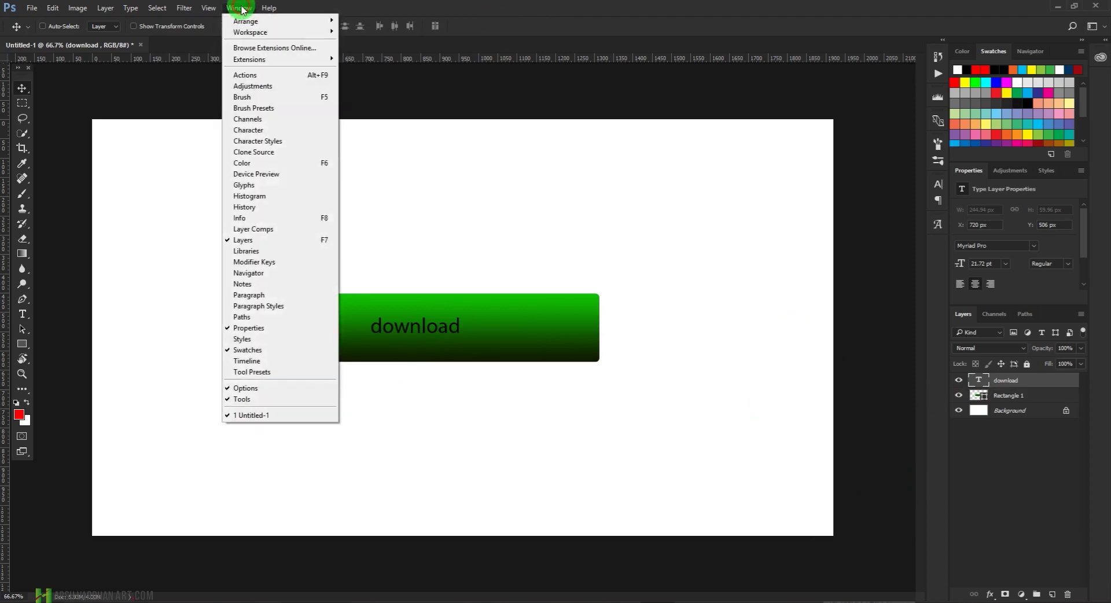
click(260, 130)
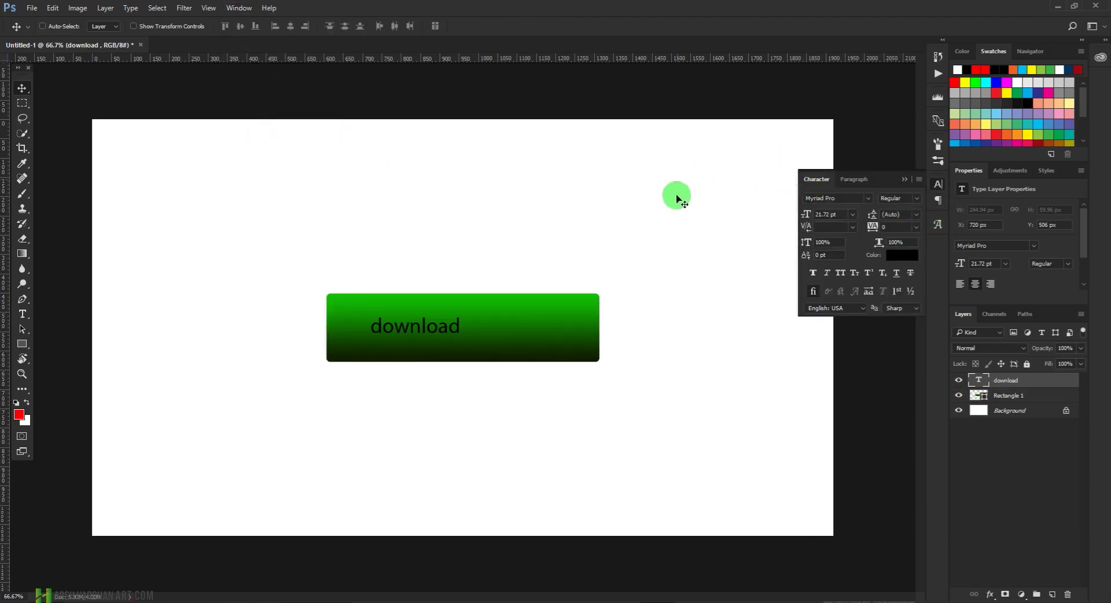
click(899, 256)
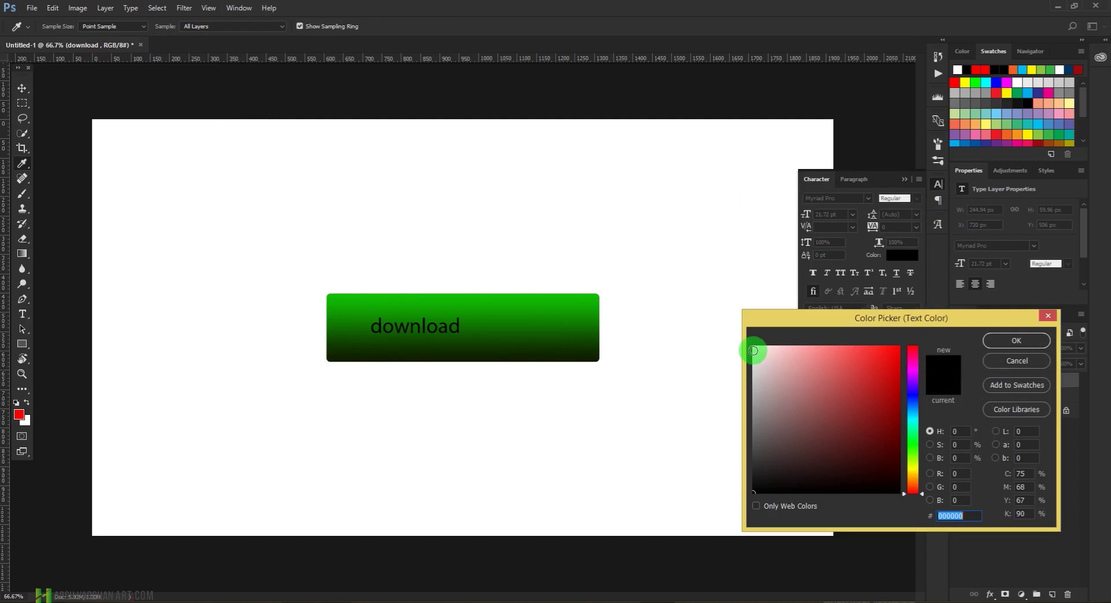
click(753, 351)
click(1025, 342)
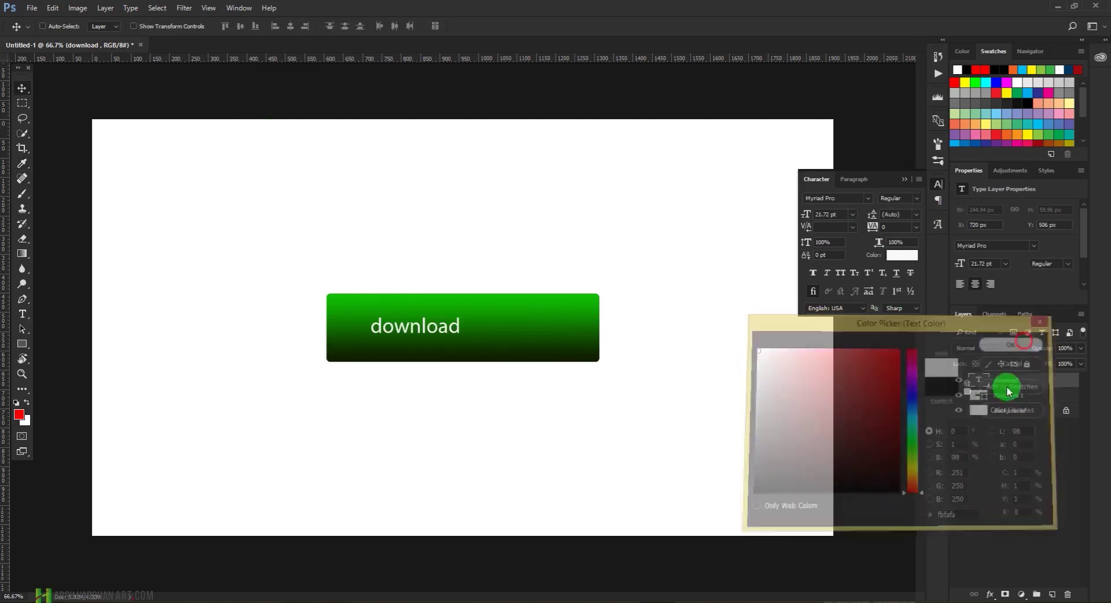
click(841, 273)
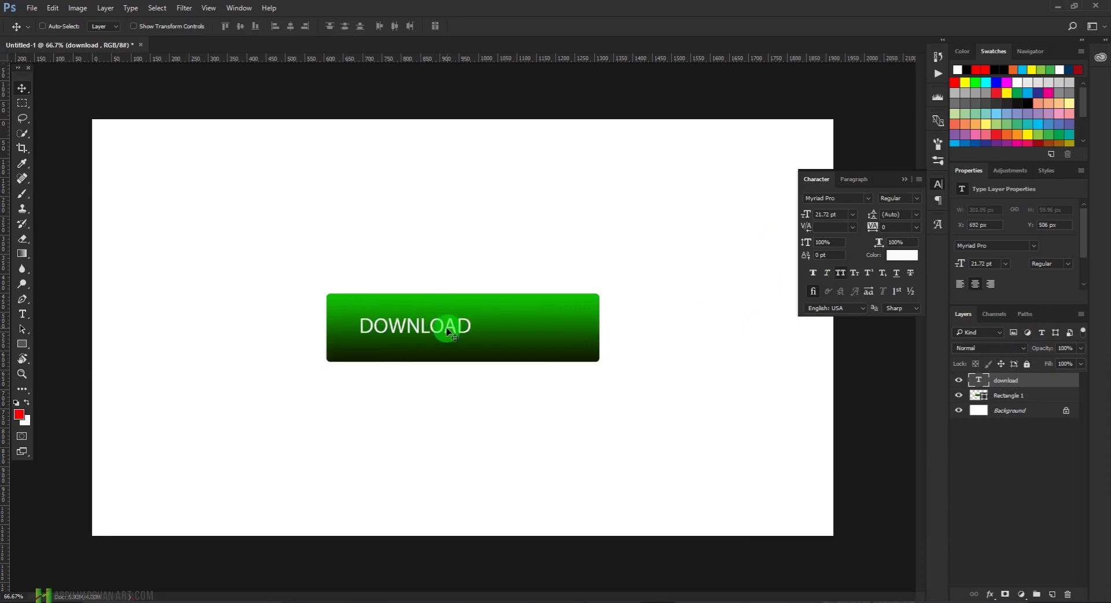
Enlarge the DOWNLOAD text to 31.72 pt and position it on the button's right part.
drag(437, 334, 536, 331)
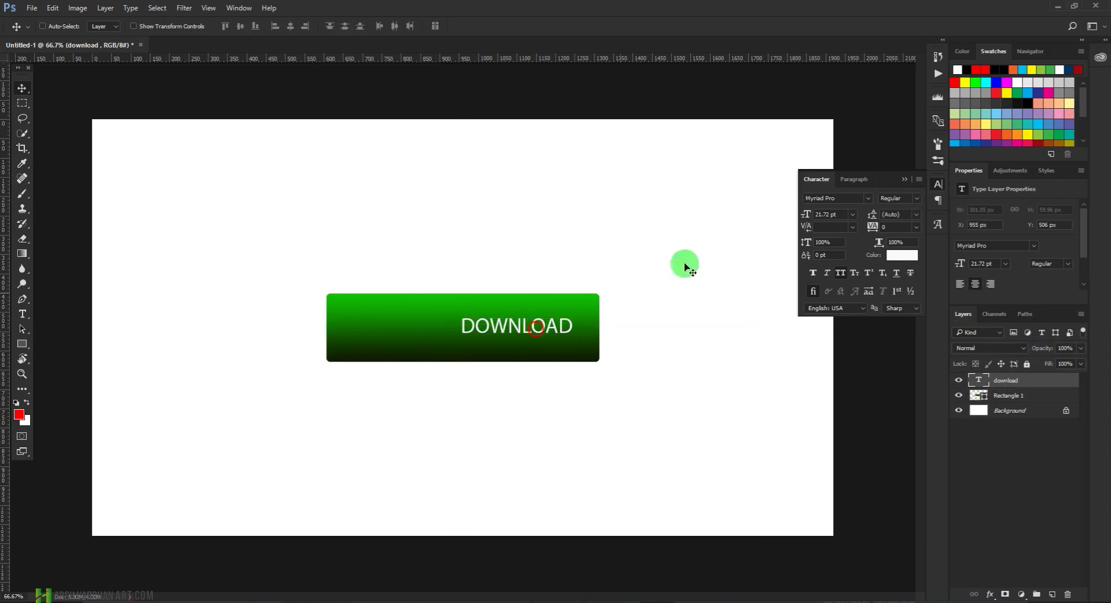
click(868, 199)
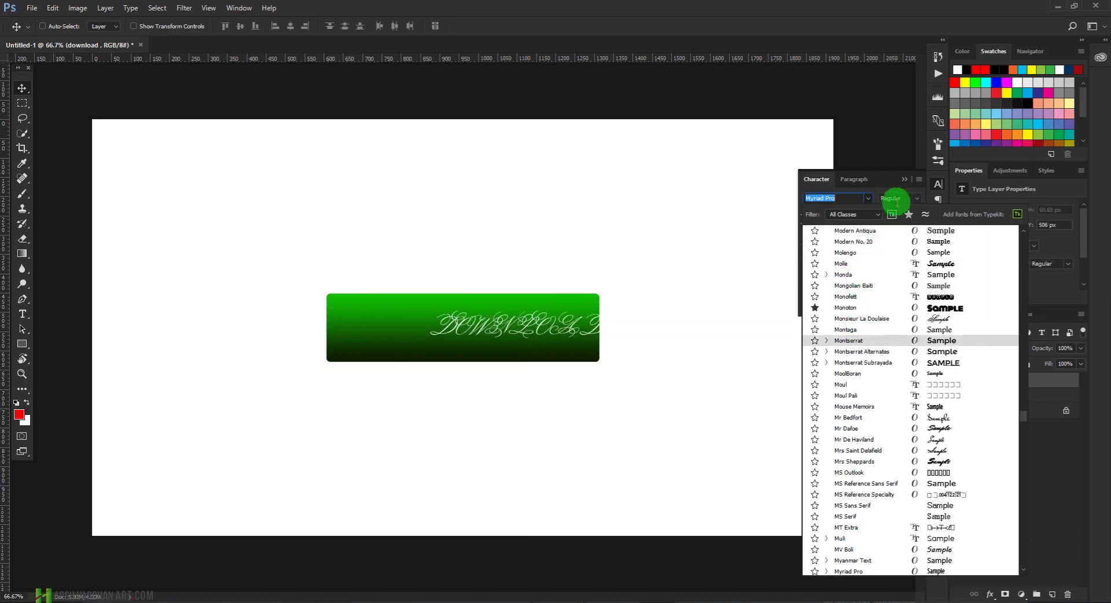
click(888, 183)
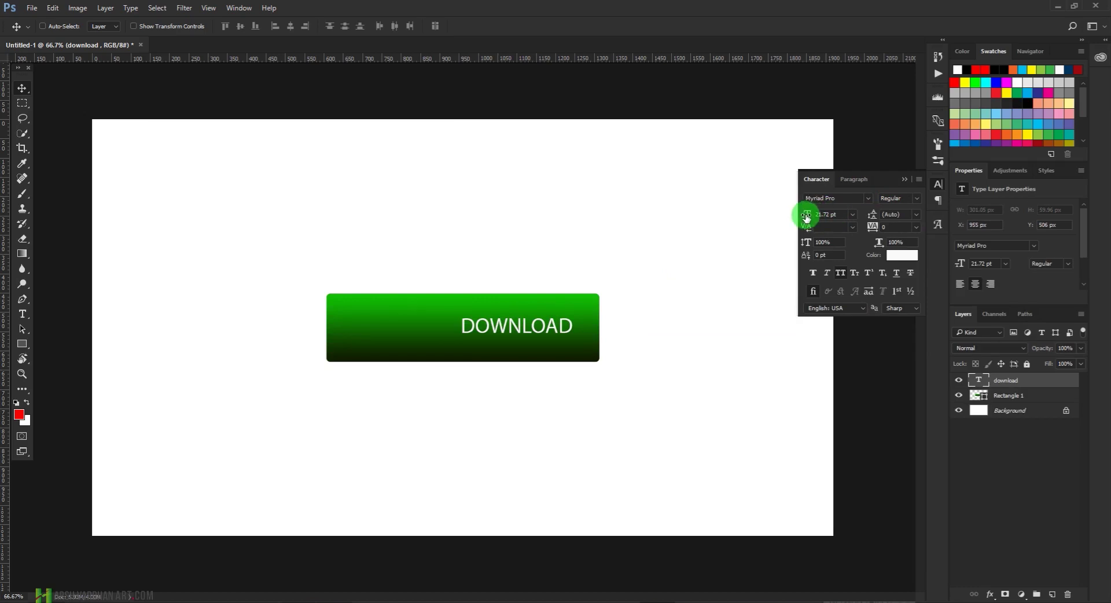
drag(808, 218, 805, 219)
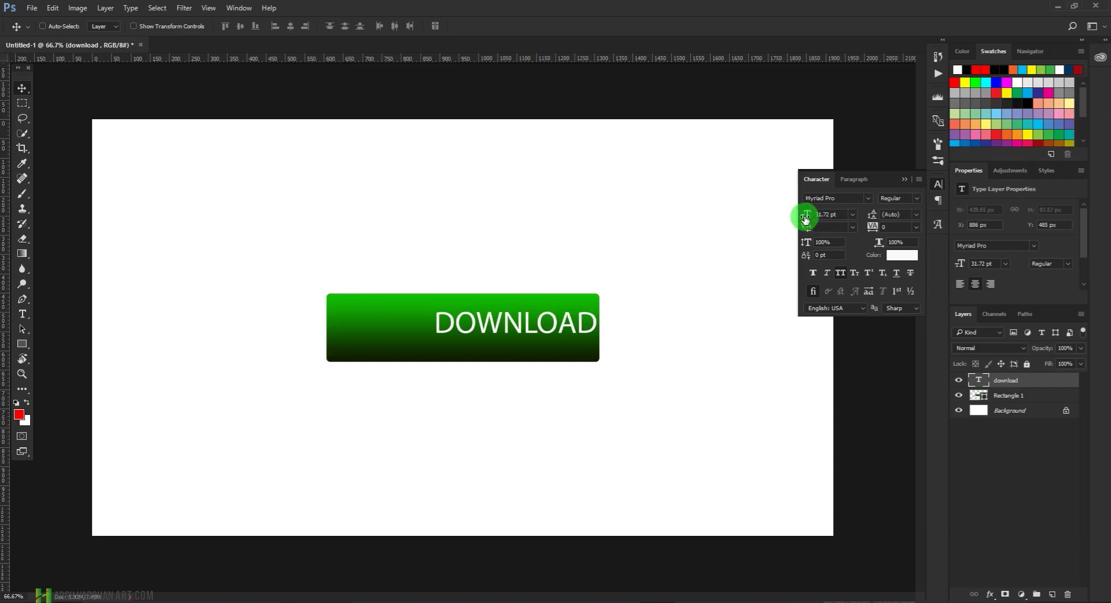
click(904, 179)
drag(612, 330, 557, 334)
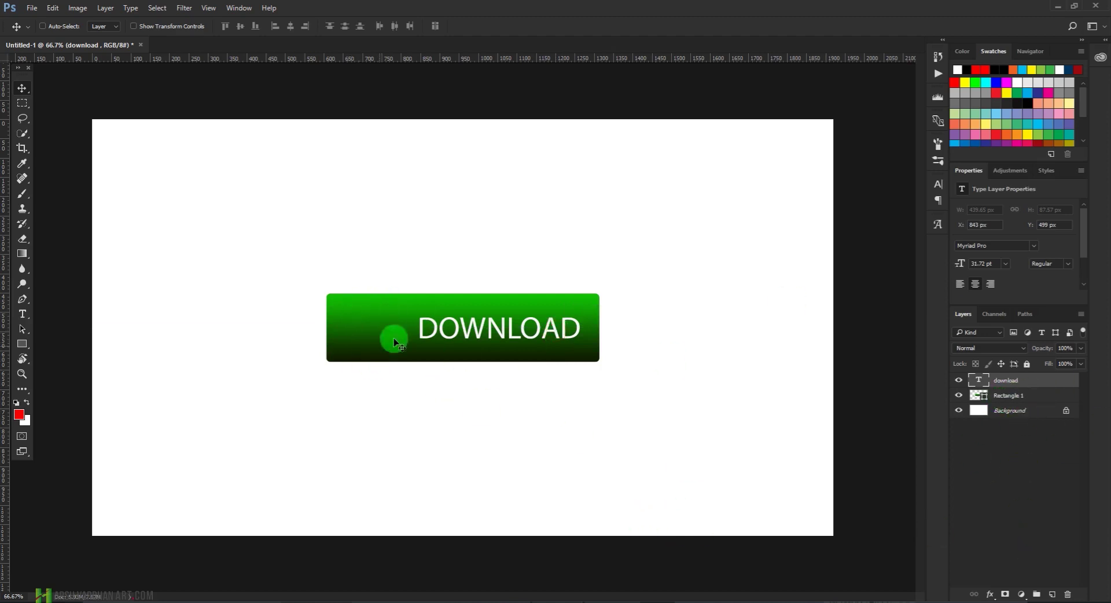
click(1053, 595)
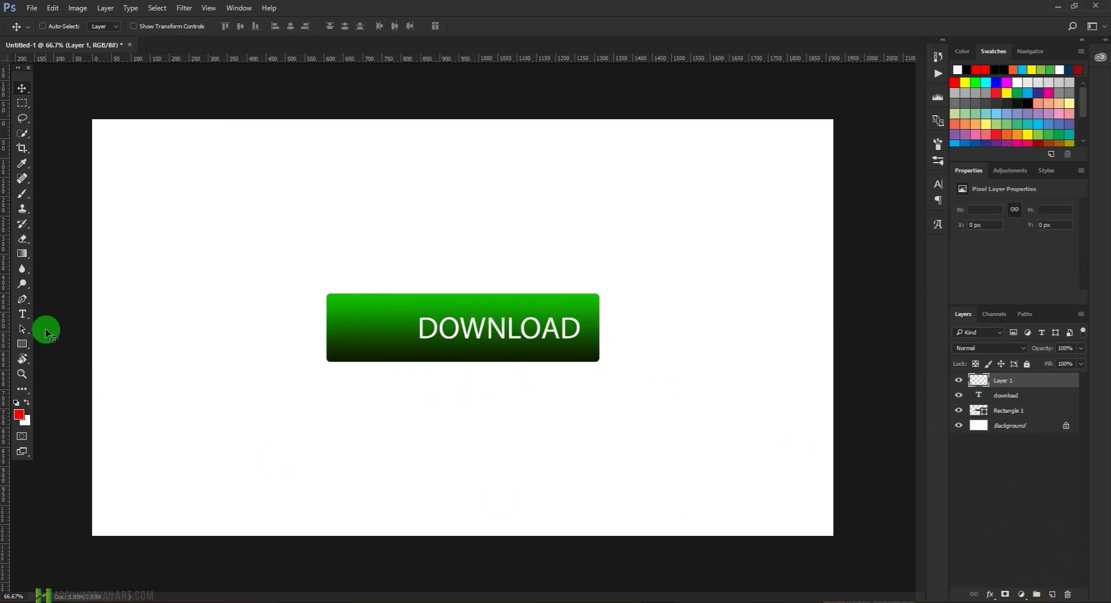
Create a 100 px circle with the Ellipse Tool at the button's left end.
click(23, 345)
drag(23, 347, 51, 368)
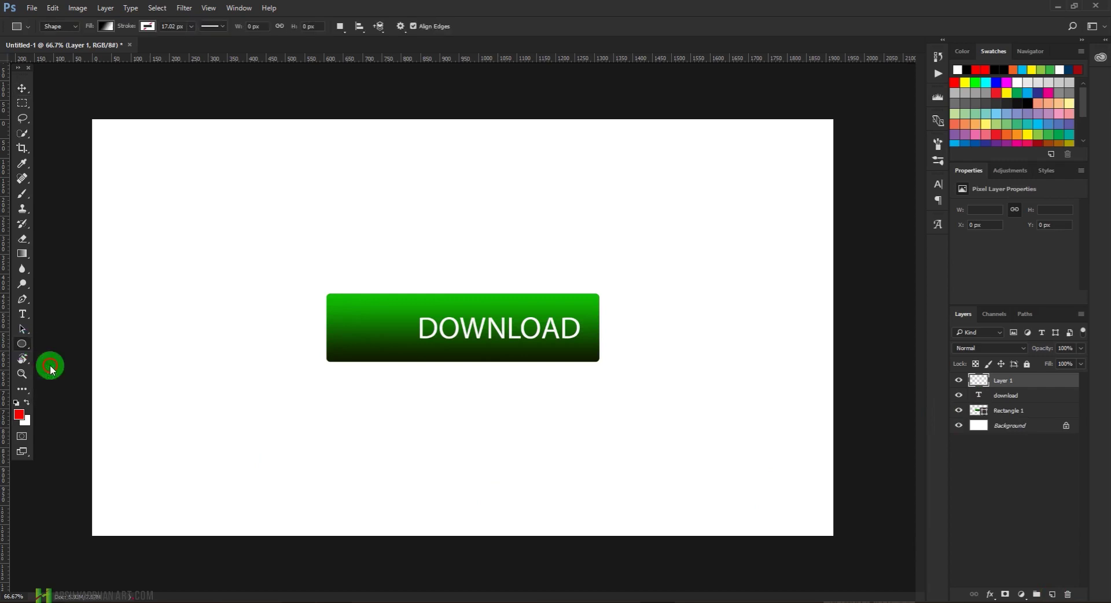
click(341, 315)
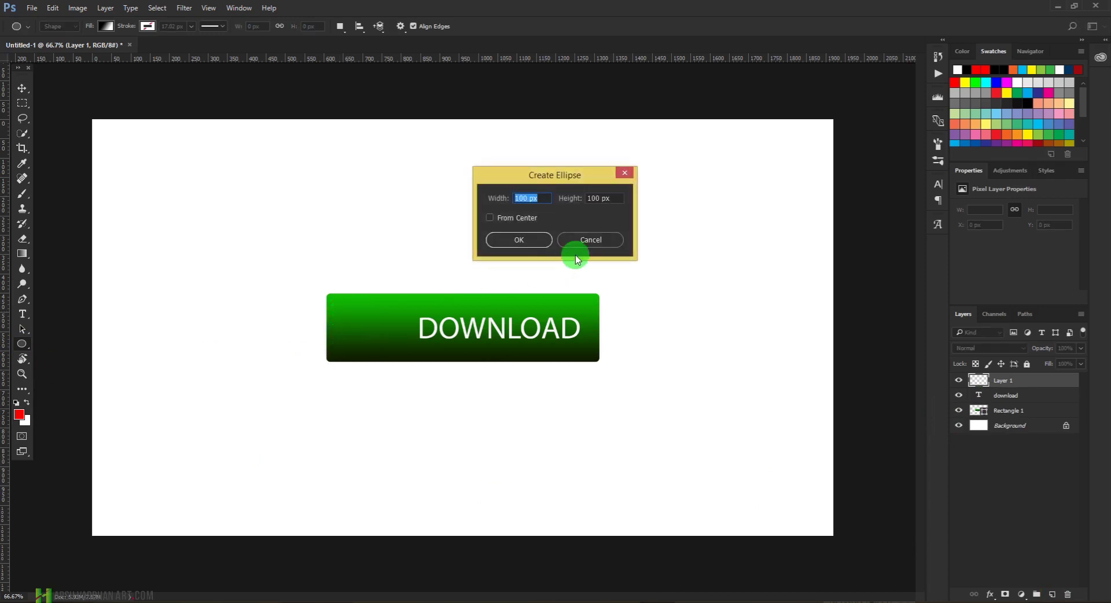
click(534, 247)
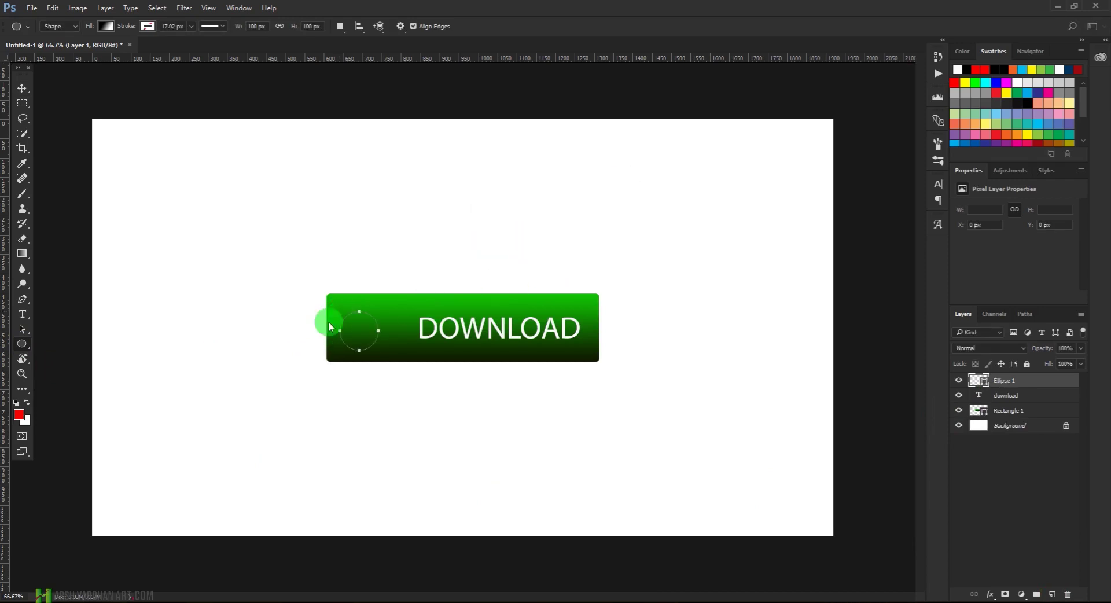
Give the circle no fill and a white 1.58 px stroke.
click(106, 26)
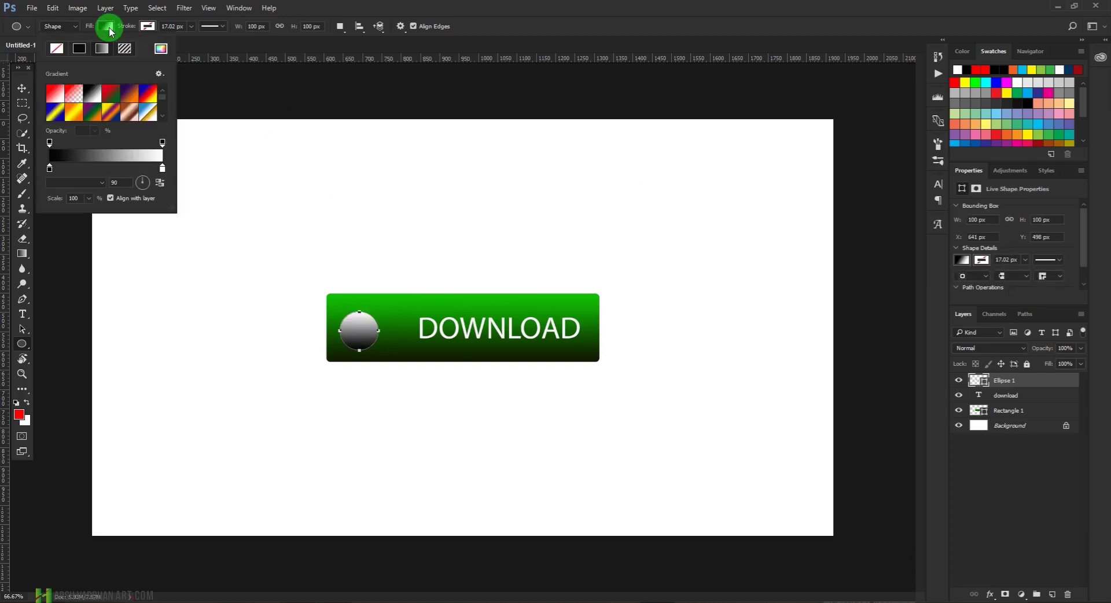
click(56, 48)
click(146, 27)
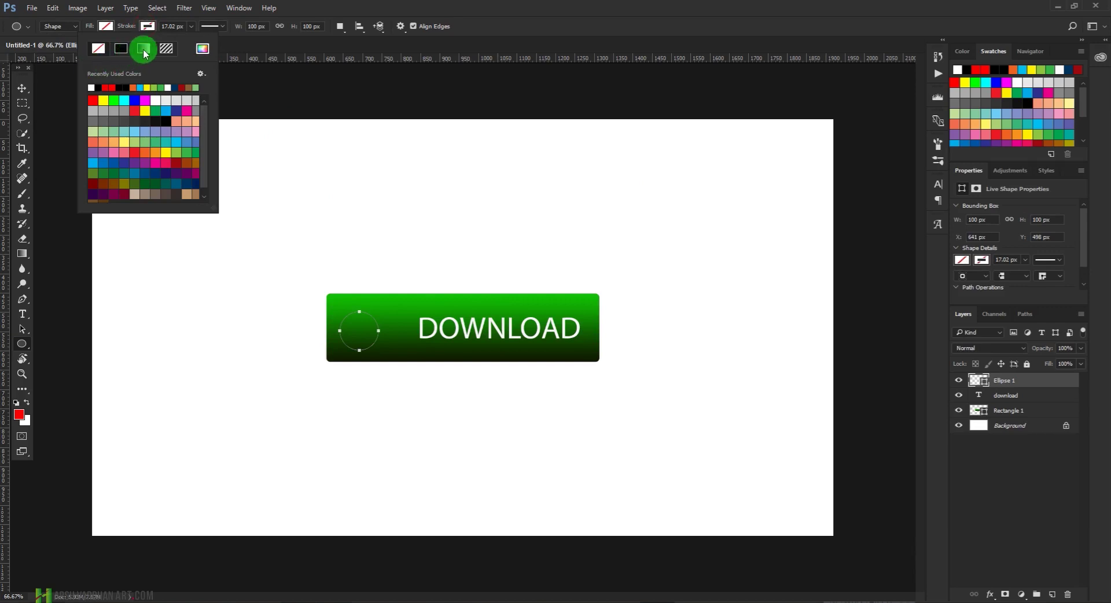
click(121, 49)
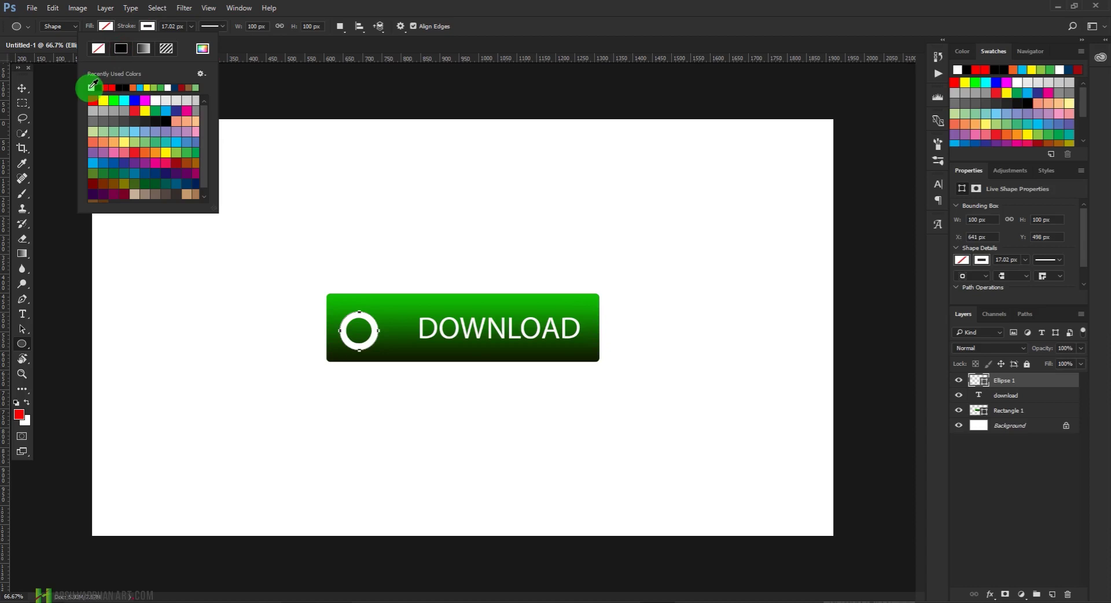
click(191, 26)
click(191, 26)
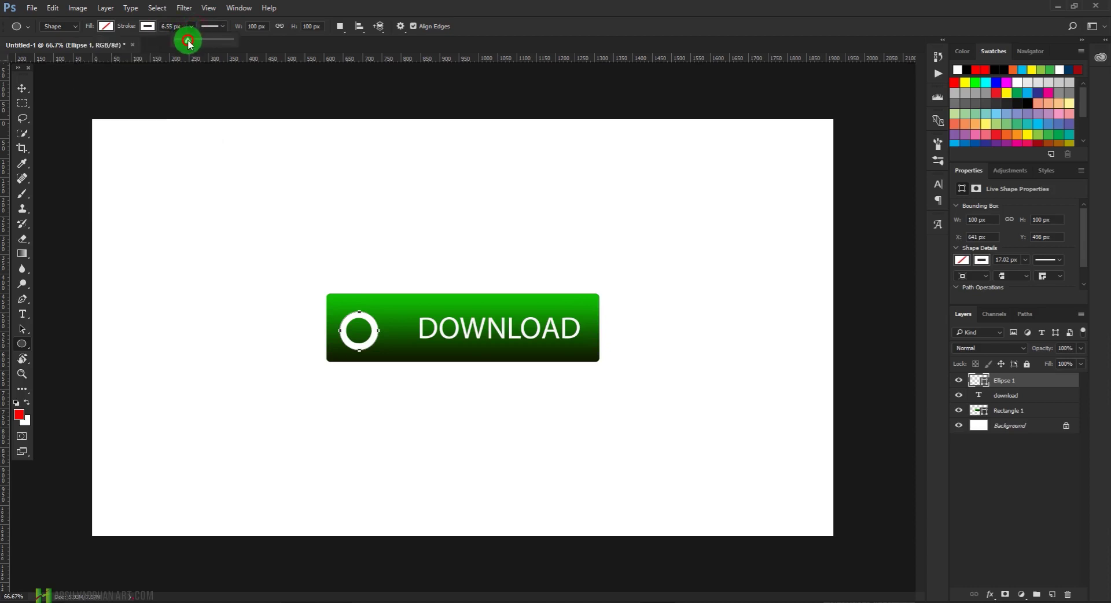
drag(188, 42, 184, 42)
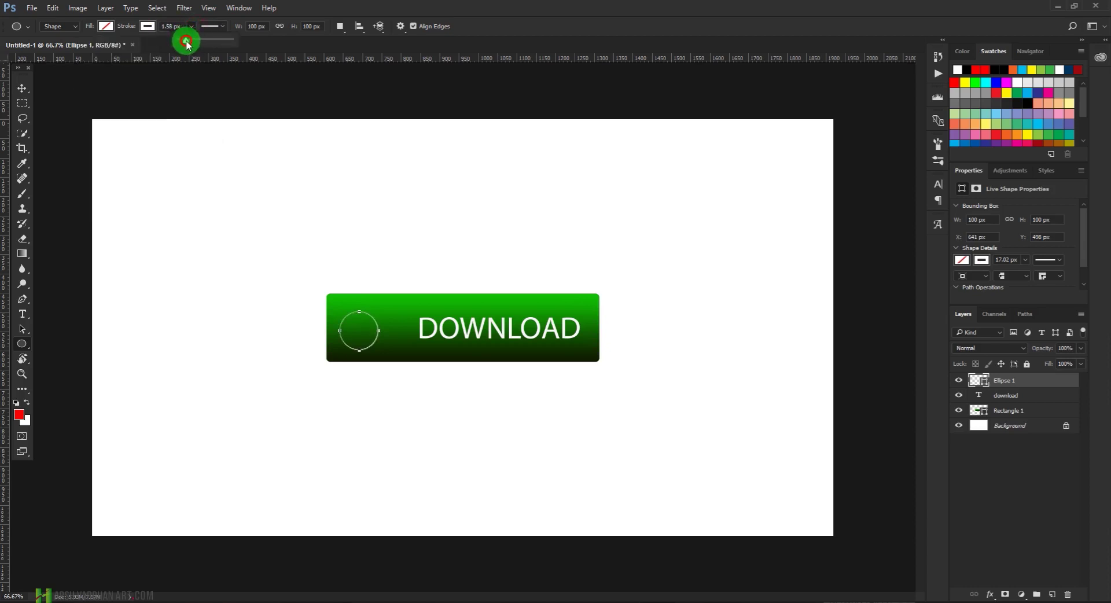
click(569, 23)
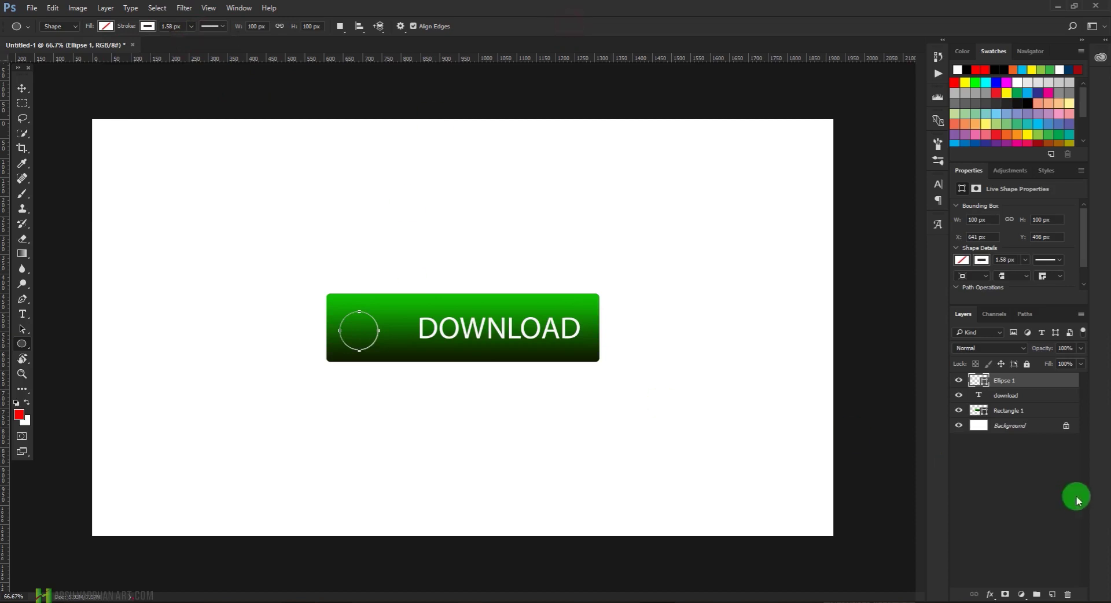
click(1019, 461)
click(1012, 382)
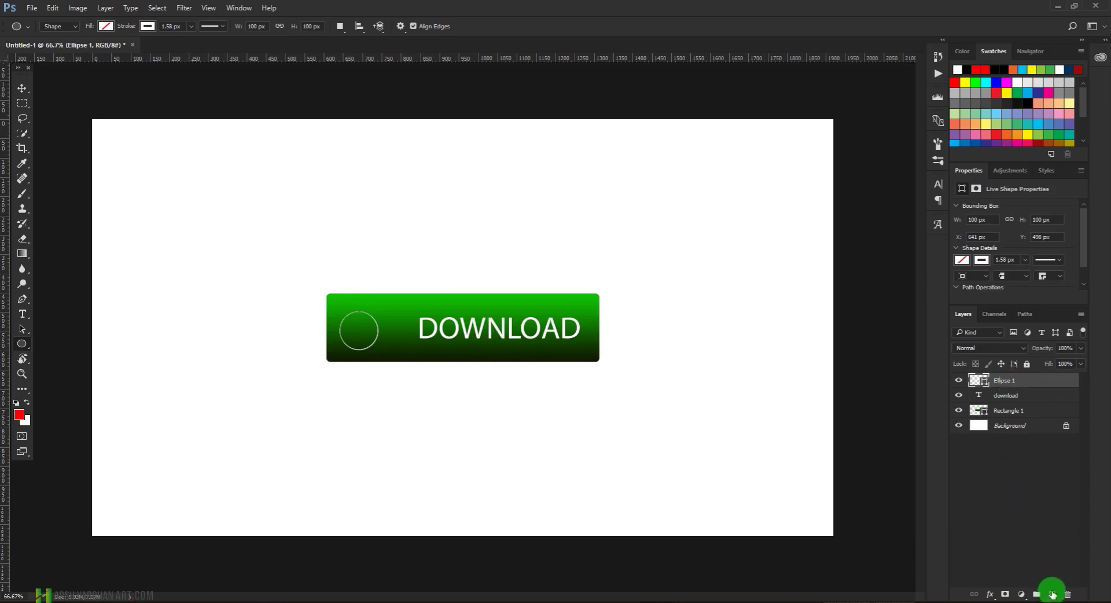
click(1053, 595)
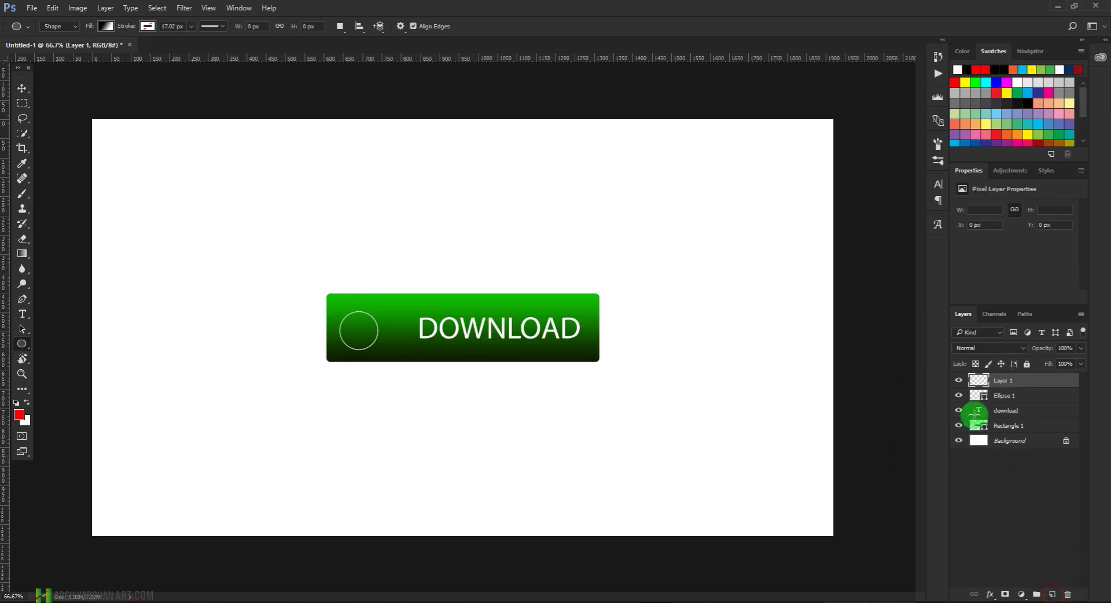
Create a three-sided polygon on the button with the Polygon Tool.
right_click(22, 343)
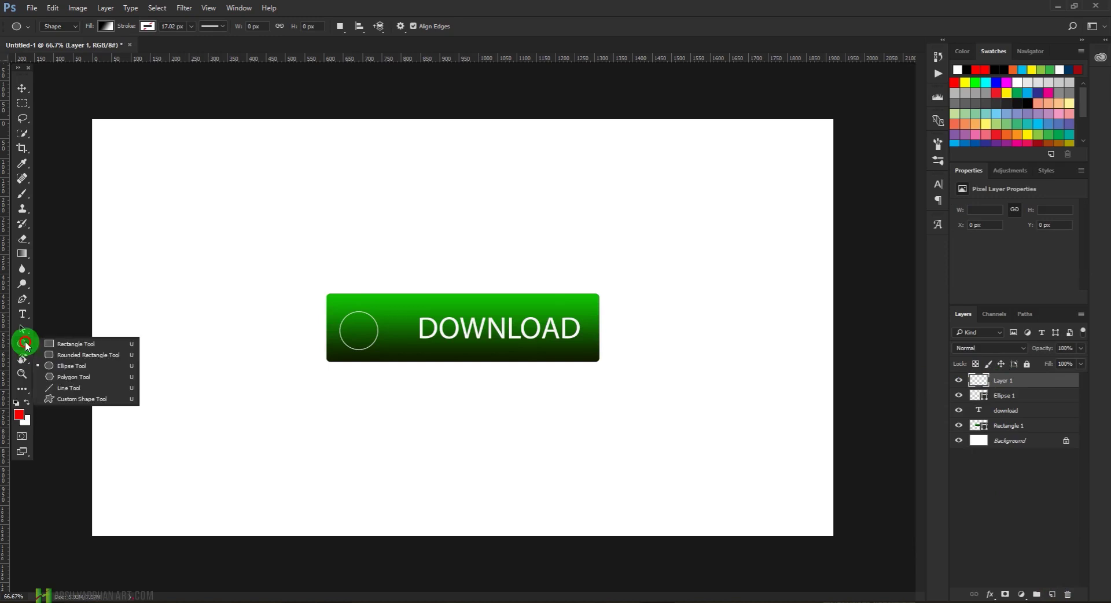
click(74, 377)
click(363, 310)
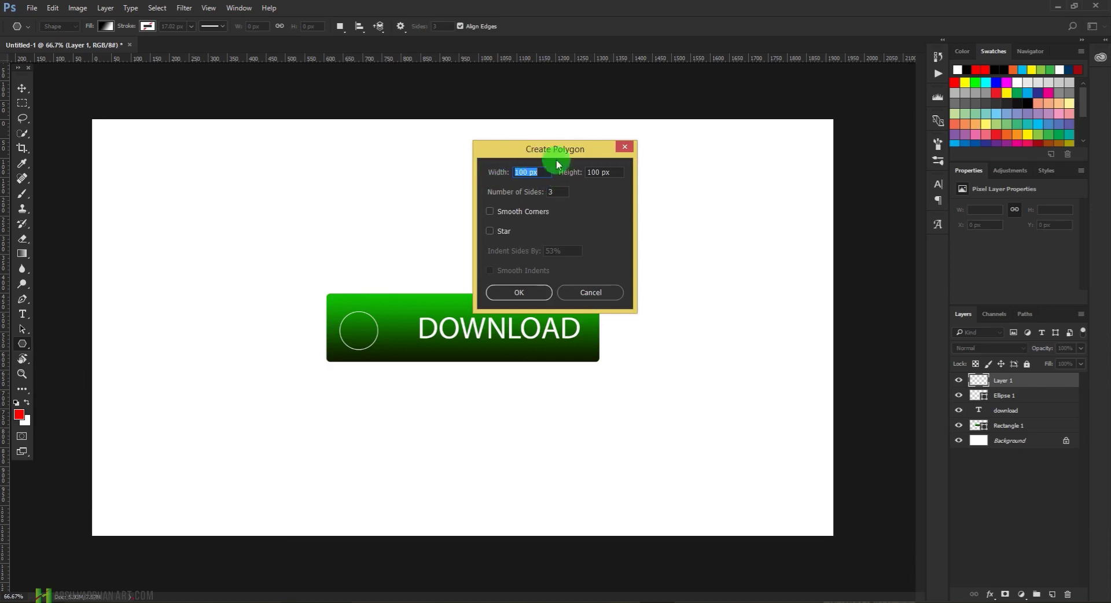
drag(562, 159, 544, 154)
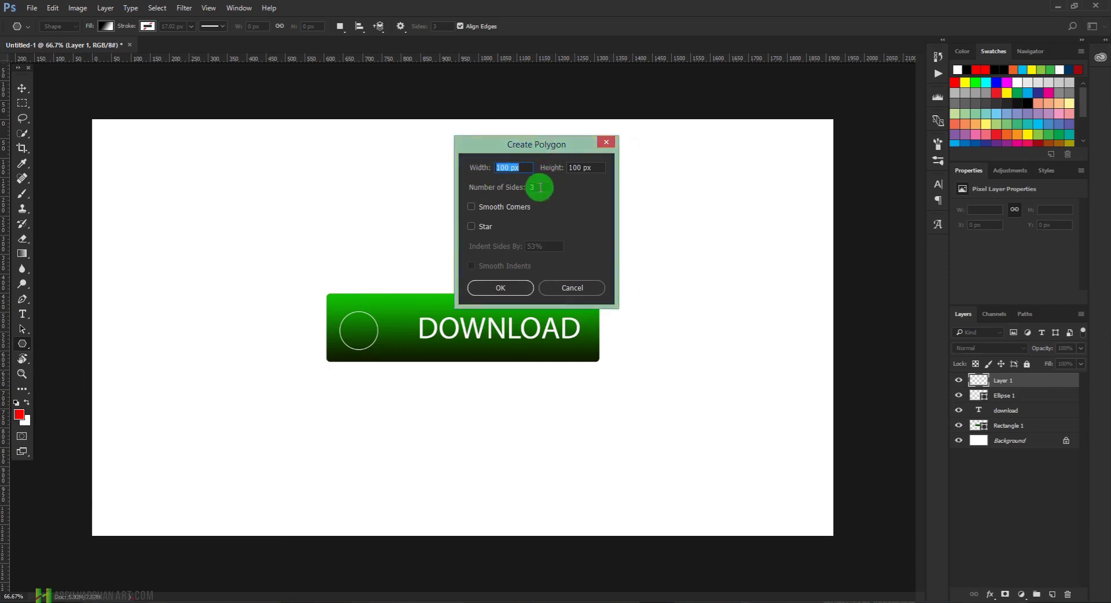
click(531, 187)
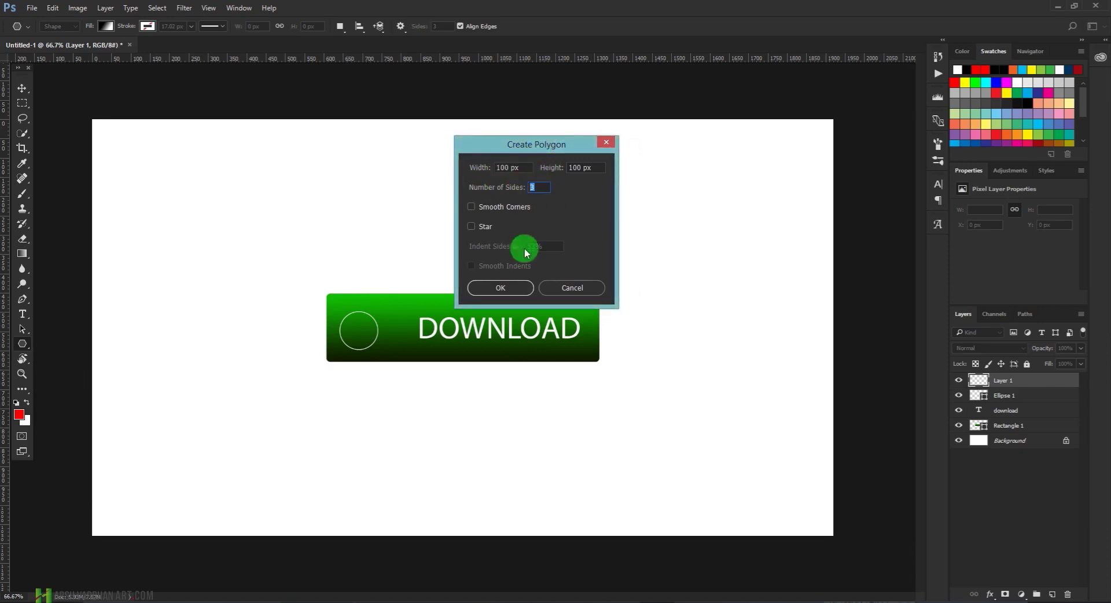
click(518, 292)
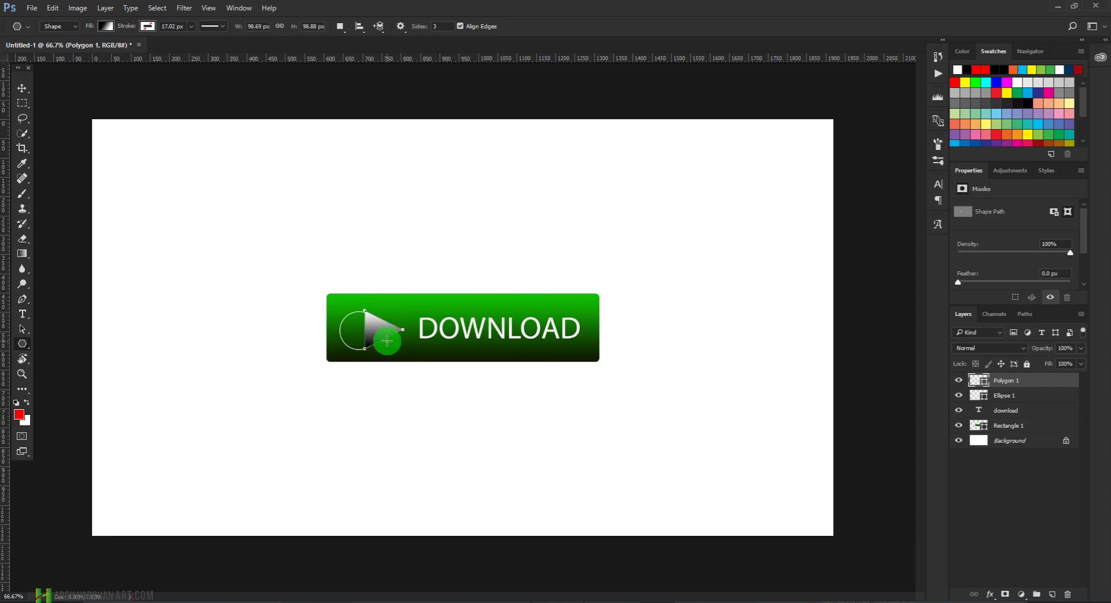
Set the triangle's fill to solid white.
click(107, 26)
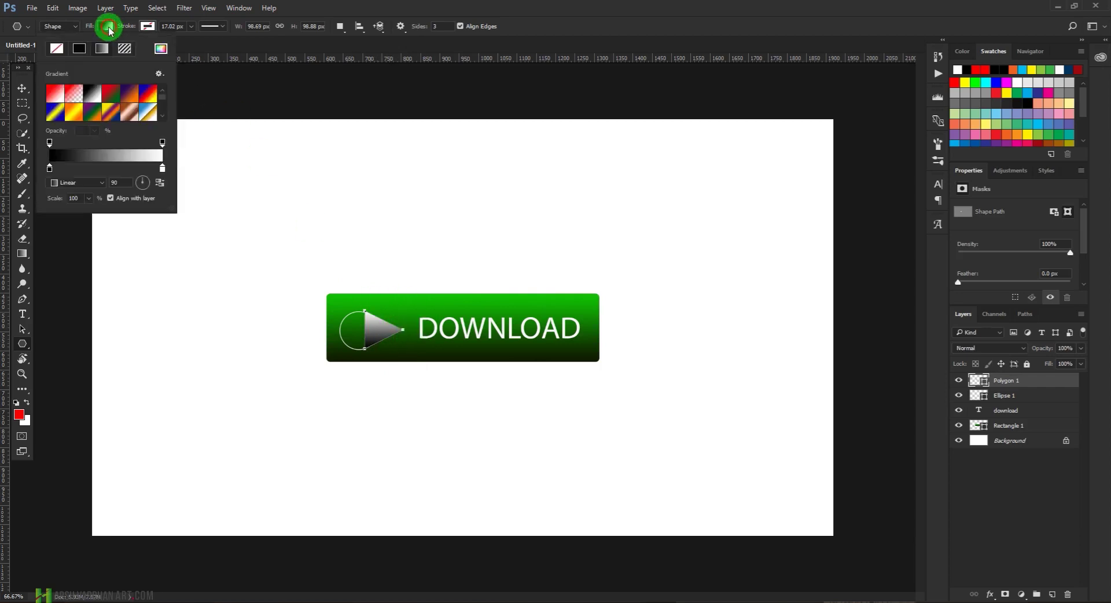
click(79, 51)
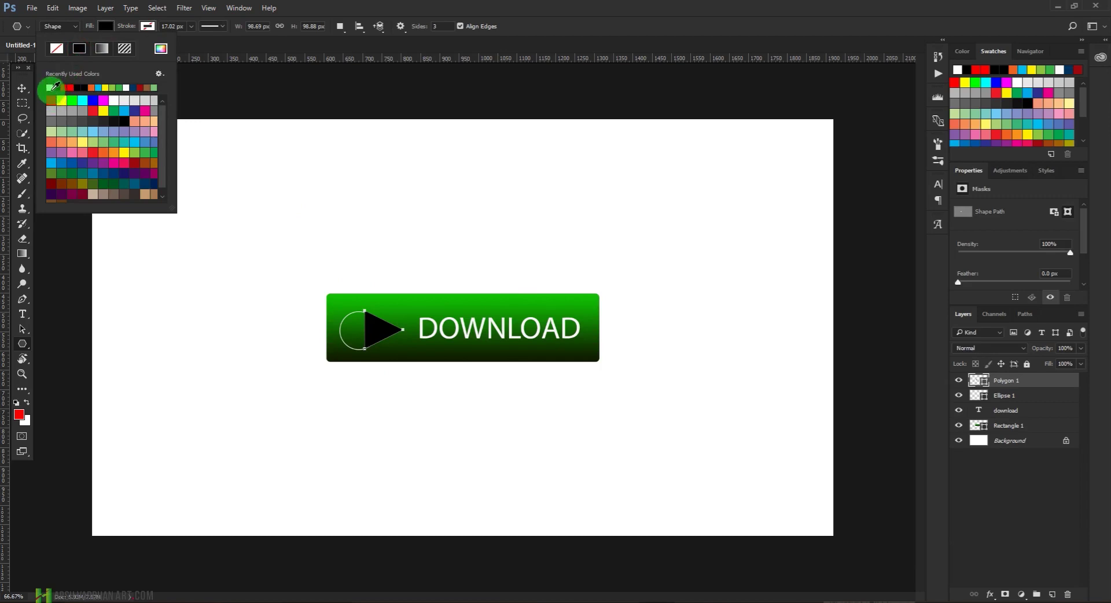
click(51, 88)
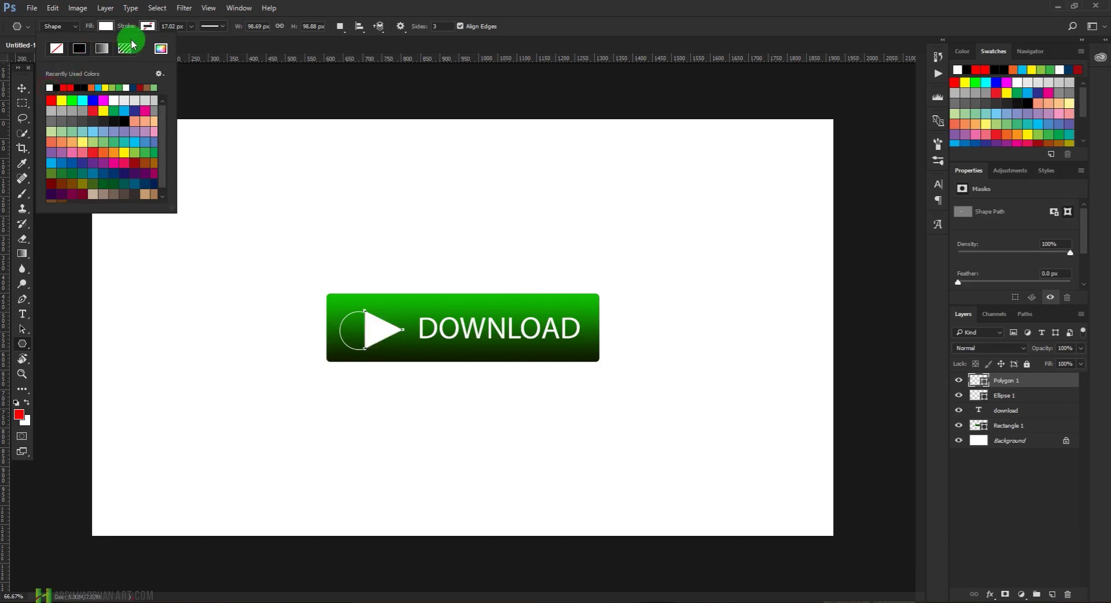
click(147, 26)
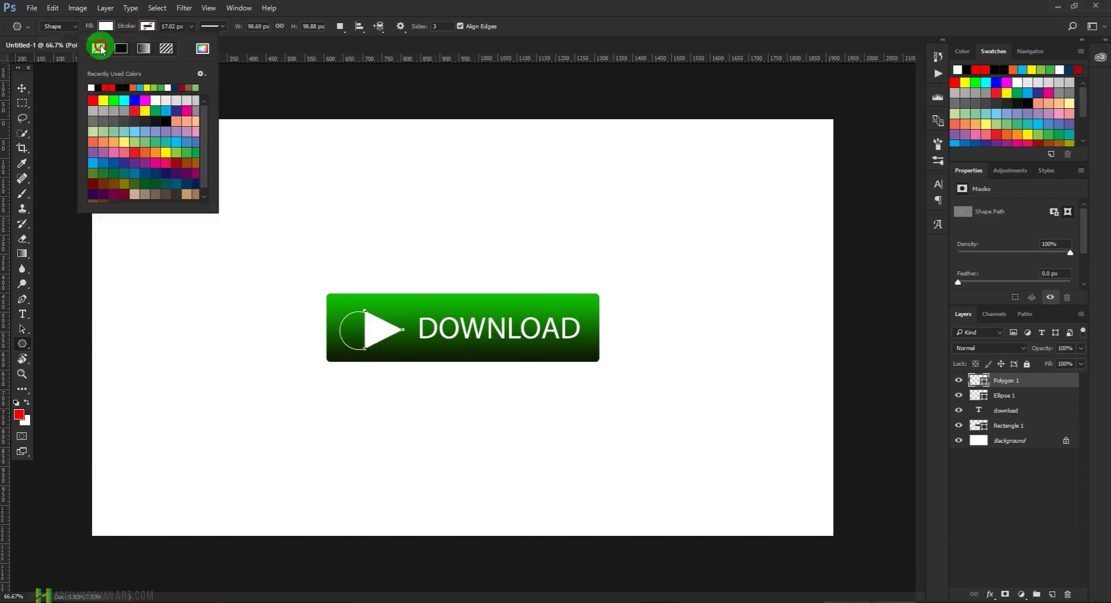
click(472, 24)
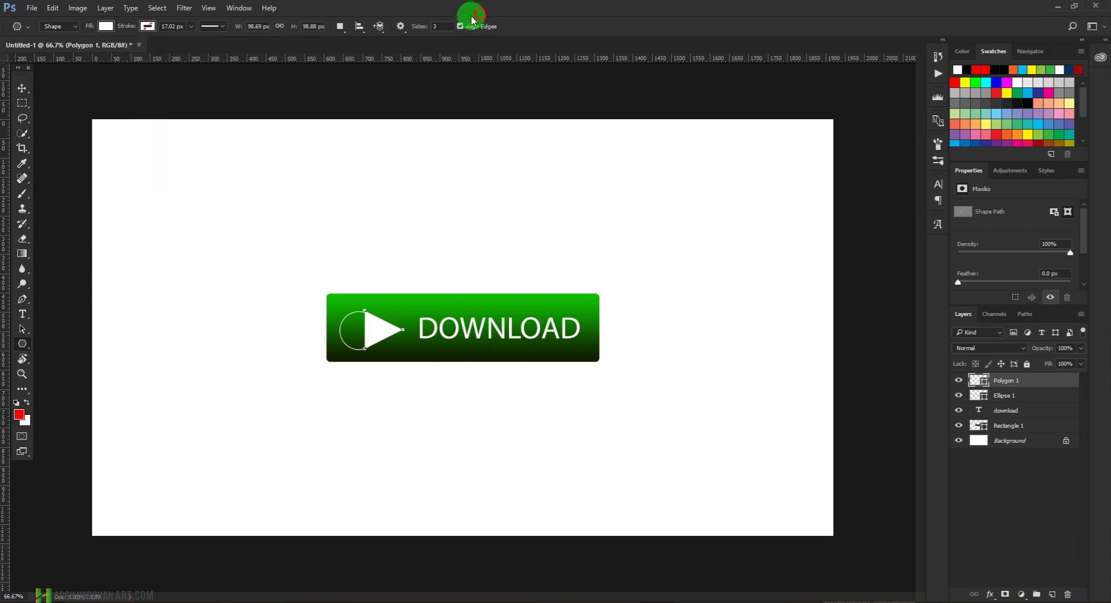
Move the triangle into the circle, rotate it 90° to point down, and centre it.
click(20, 90)
click(382, 330)
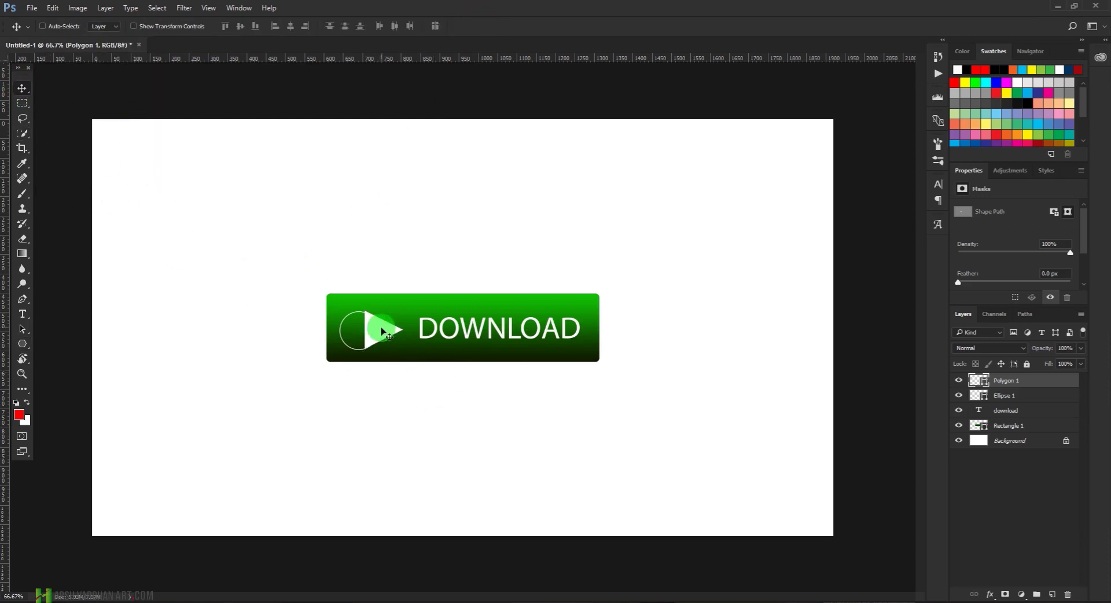
drag(378, 328, 361, 331)
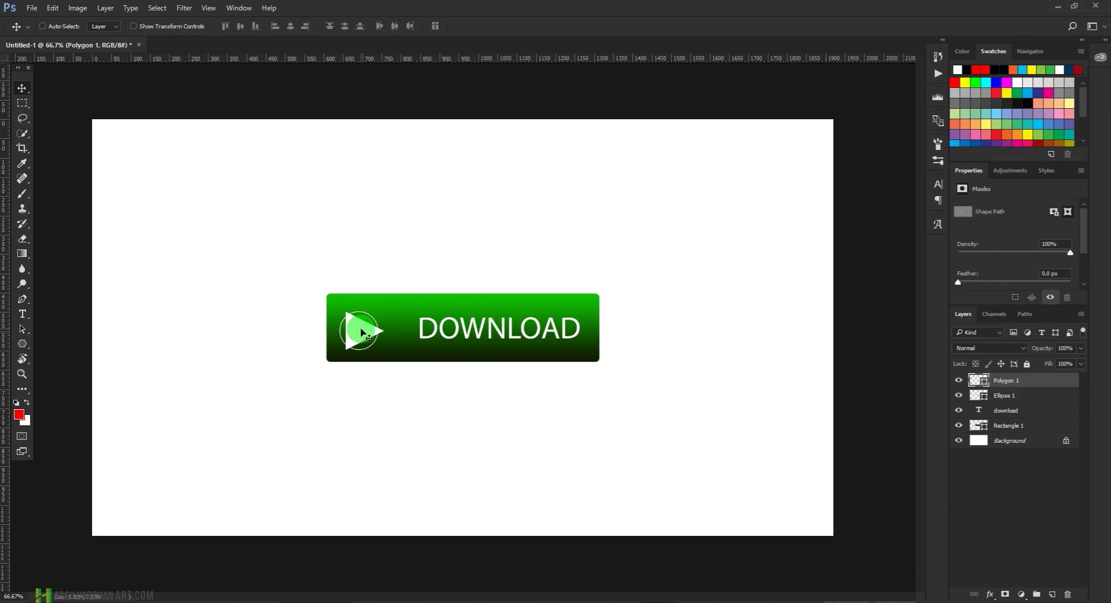
key(ctrl+t)
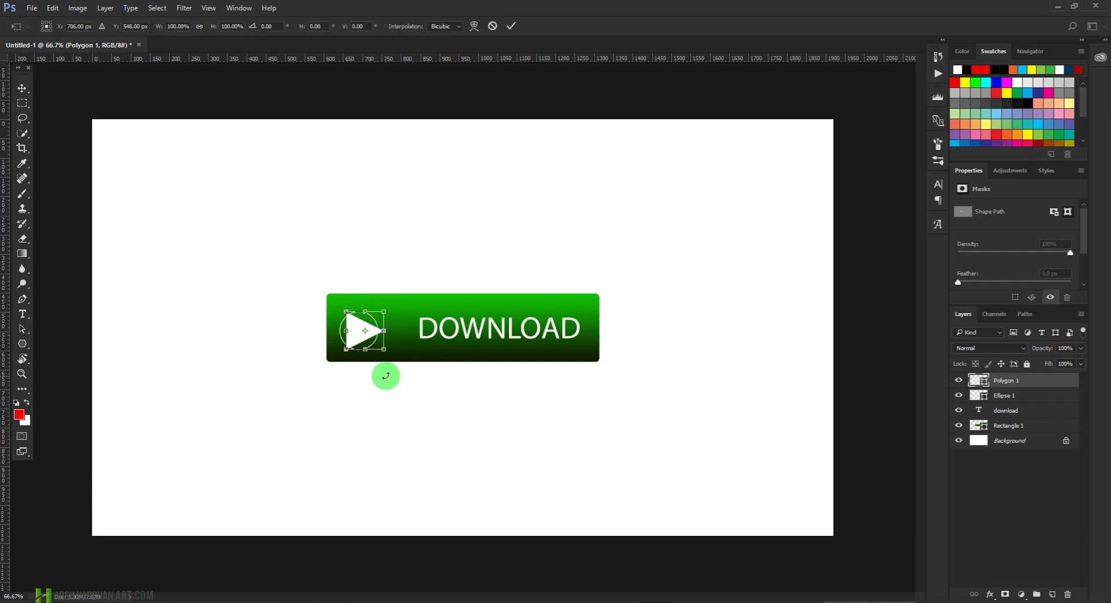
drag(391, 371, 330, 359)
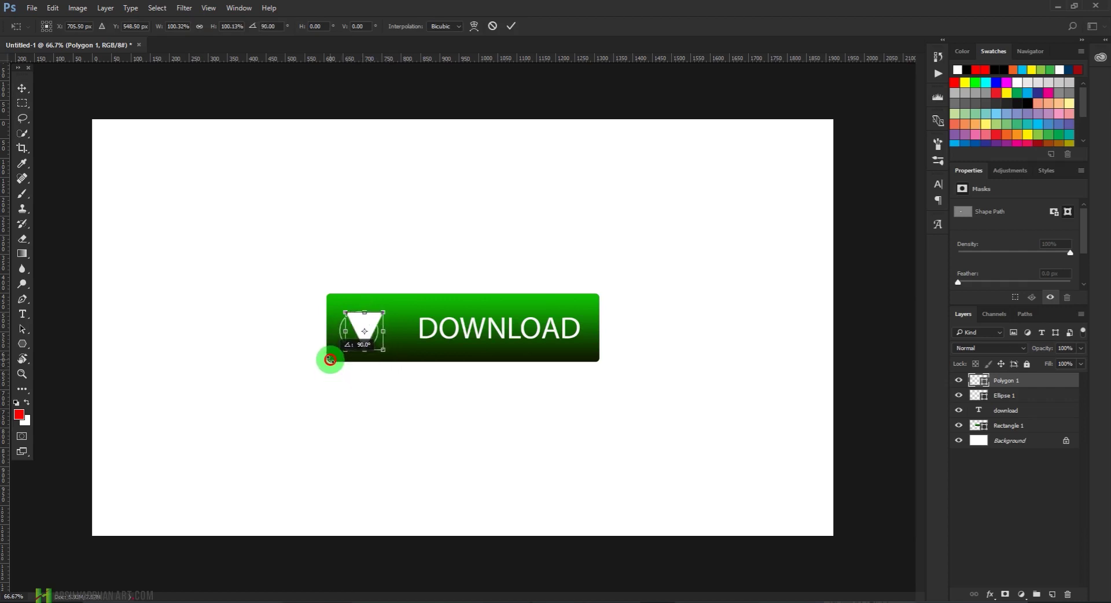
drag(330, 360, 331, 359)
mouse_move(381, 328)
mouse_down()
mouse_move(371, 324)
mouse_move(363, 341)
mouse_up()
key(Return)
drag(360, 334, 361, 341)
click(425, 405)
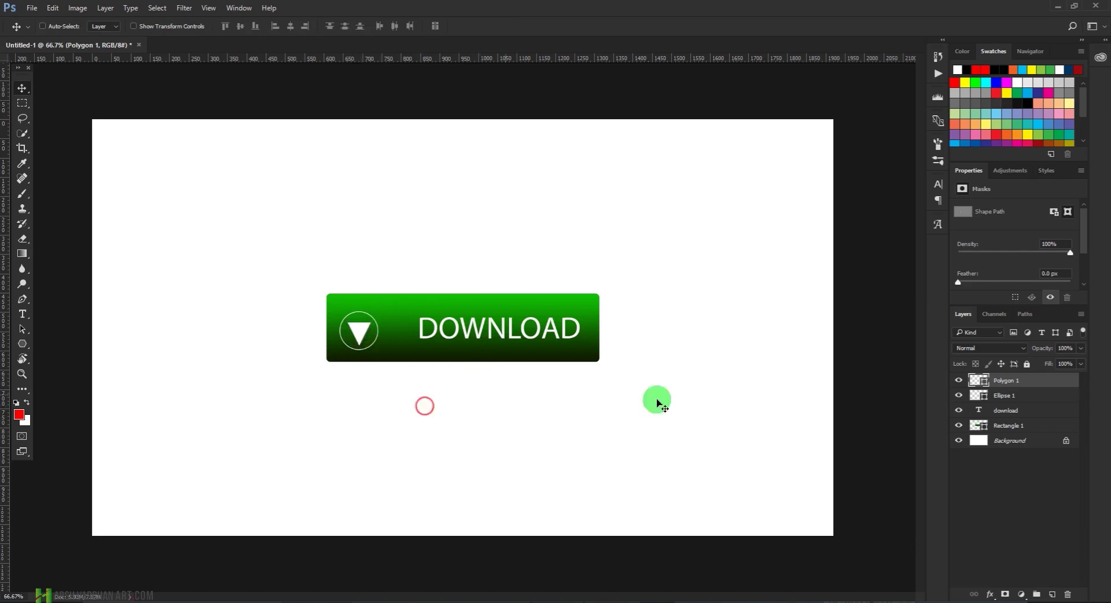
Nudge the circled arrow icon and move the DOWNLOAD text 26 px left to X 817 px.
shift+click(1006, 396)
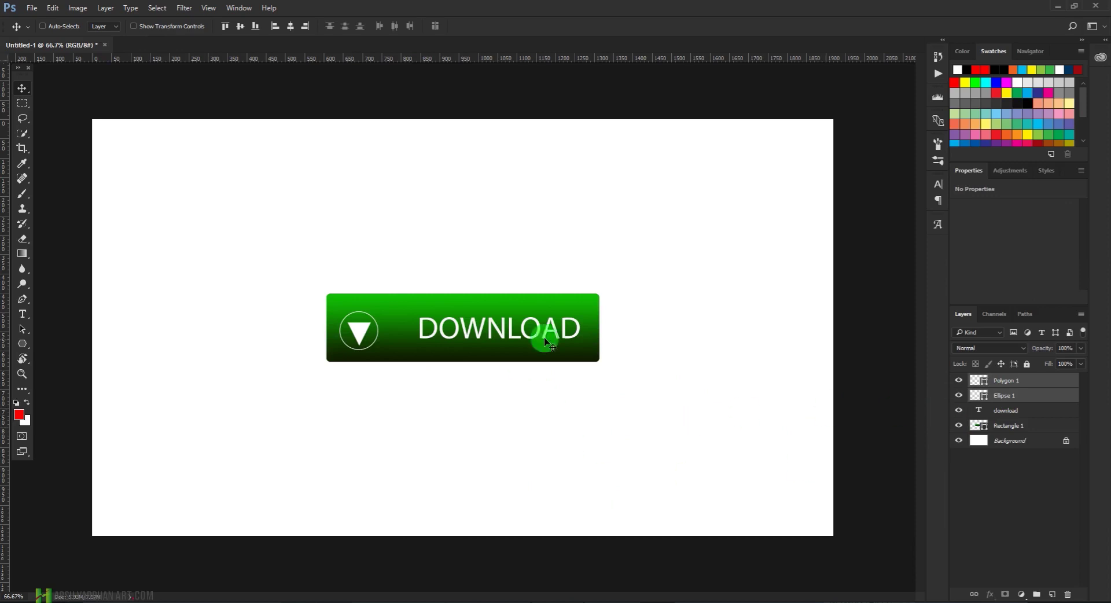
drag(364, 340, 369, 338)
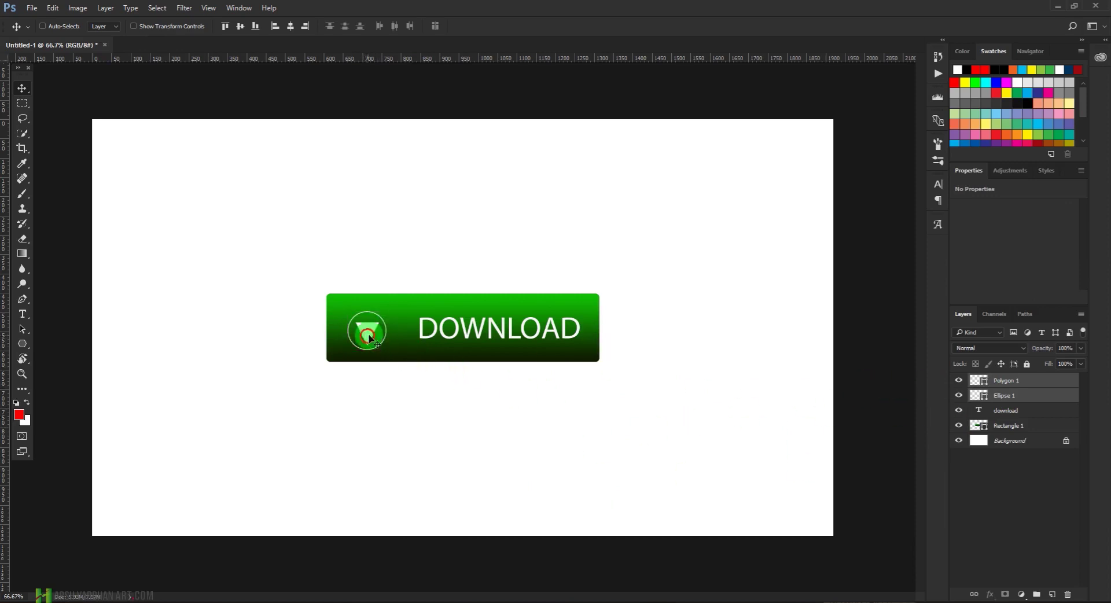
click(1017, 412)
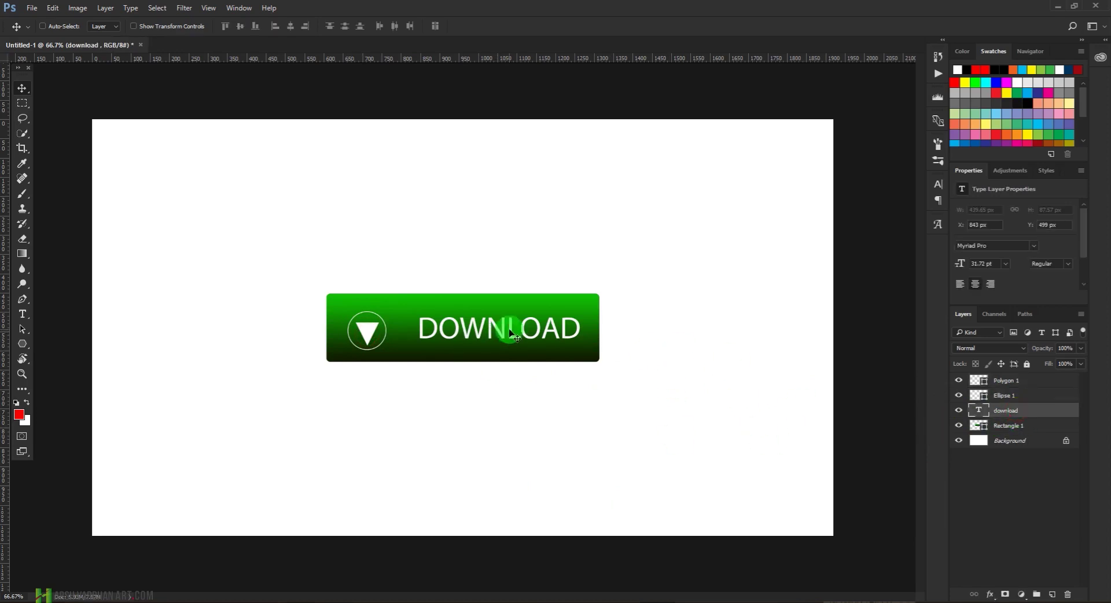
drag(509, 326, 501, 332)
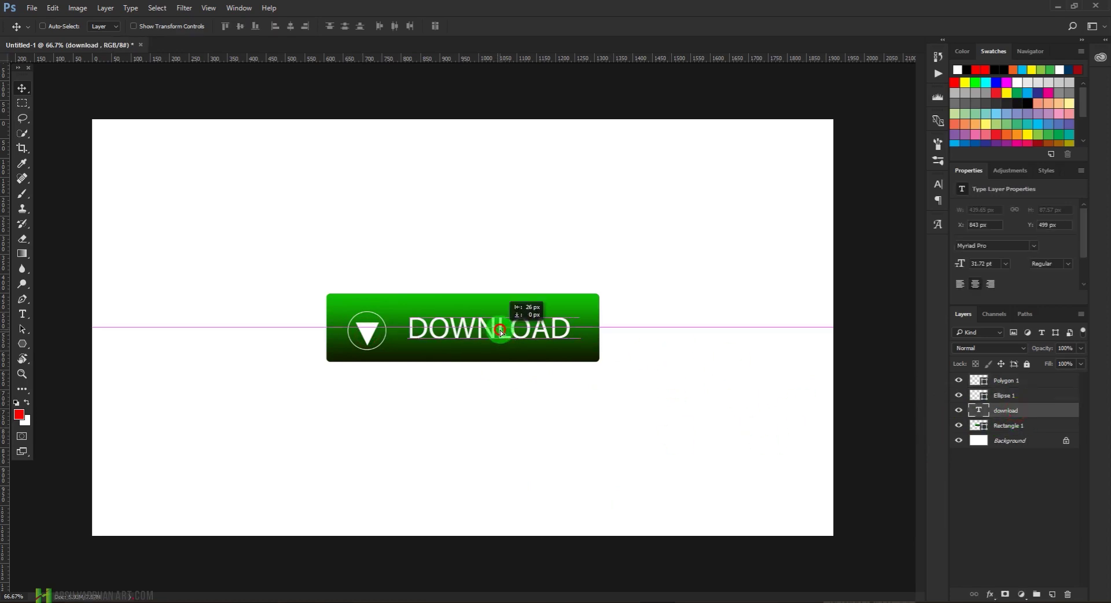
drag(501, 332, 501, 332)
Select all button layers: DOWNLOAD text, rectangle, circle and triangle.
click(1013, 465)
click(1014, 417)
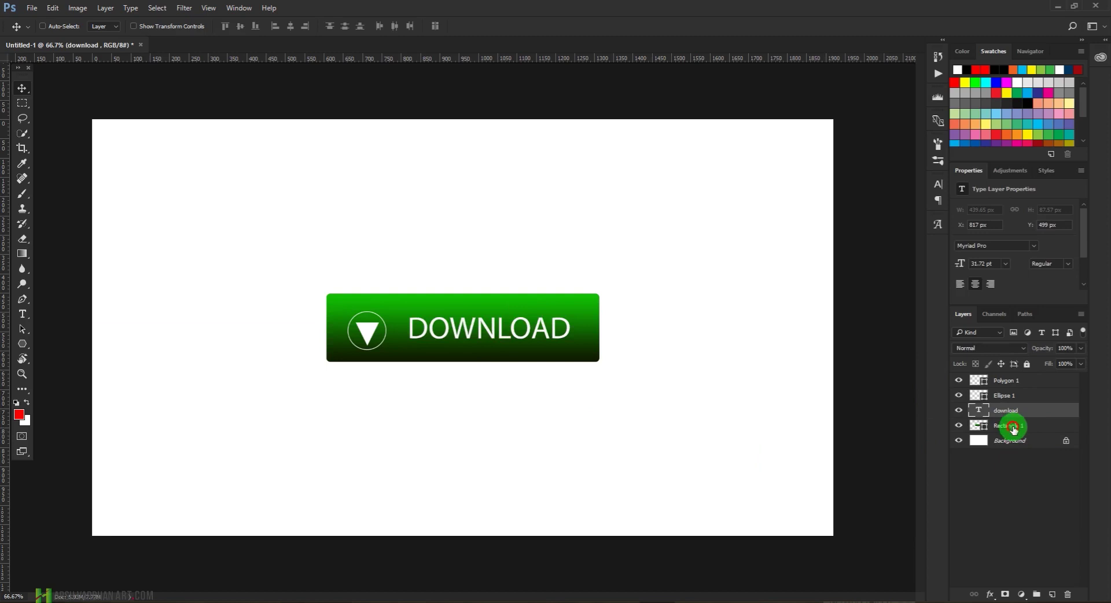
shift+click(1013, 427)
shift+click(1017, 382)
key(ctrl)
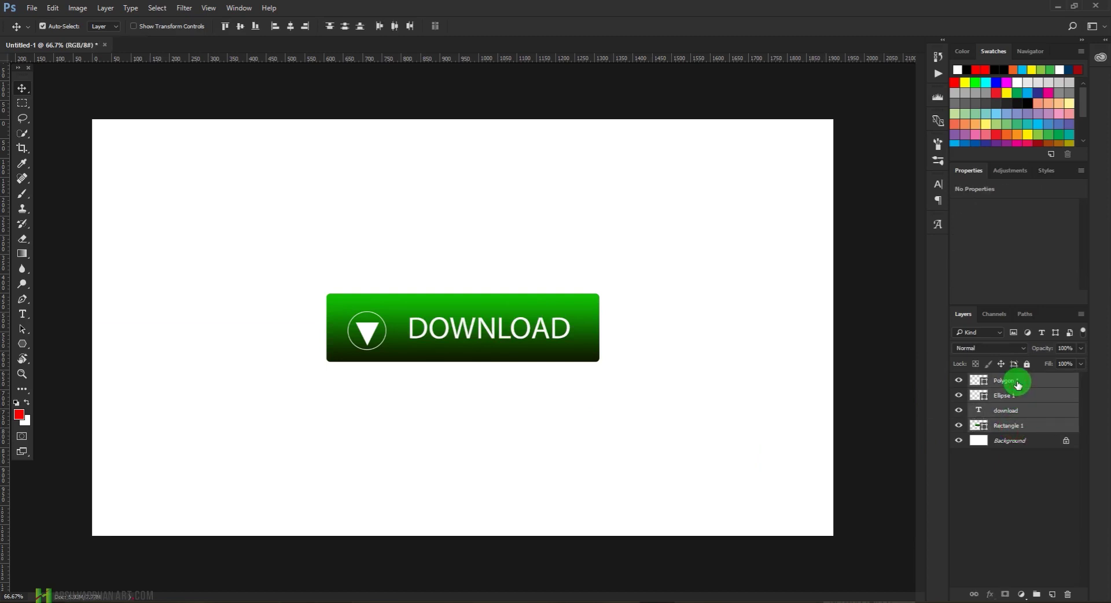
Group the four button layers as 'button' and enable Drop Shadow in its Layer Style.
key(ctrl+g)
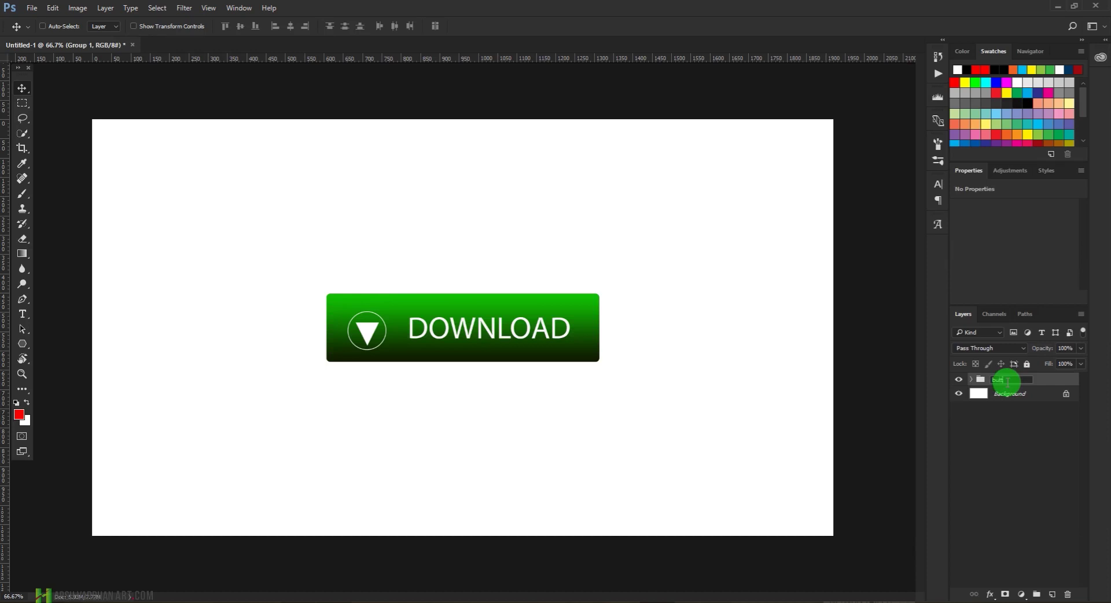
click(1008, 385)
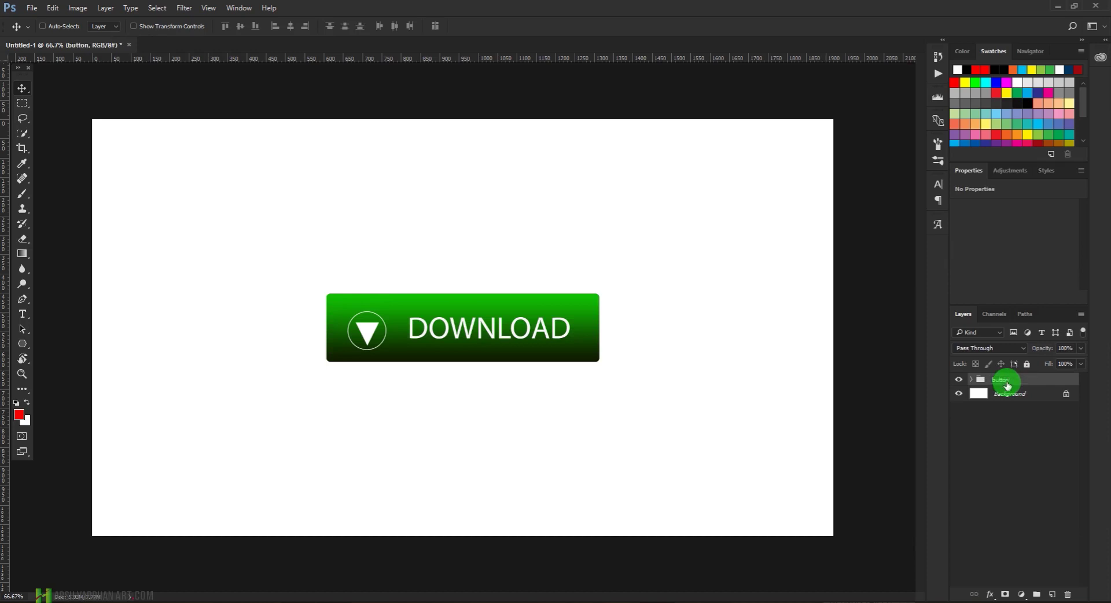
double_click(1057, 387)
drag(610, 114, 904, 108)
click(661, 321)
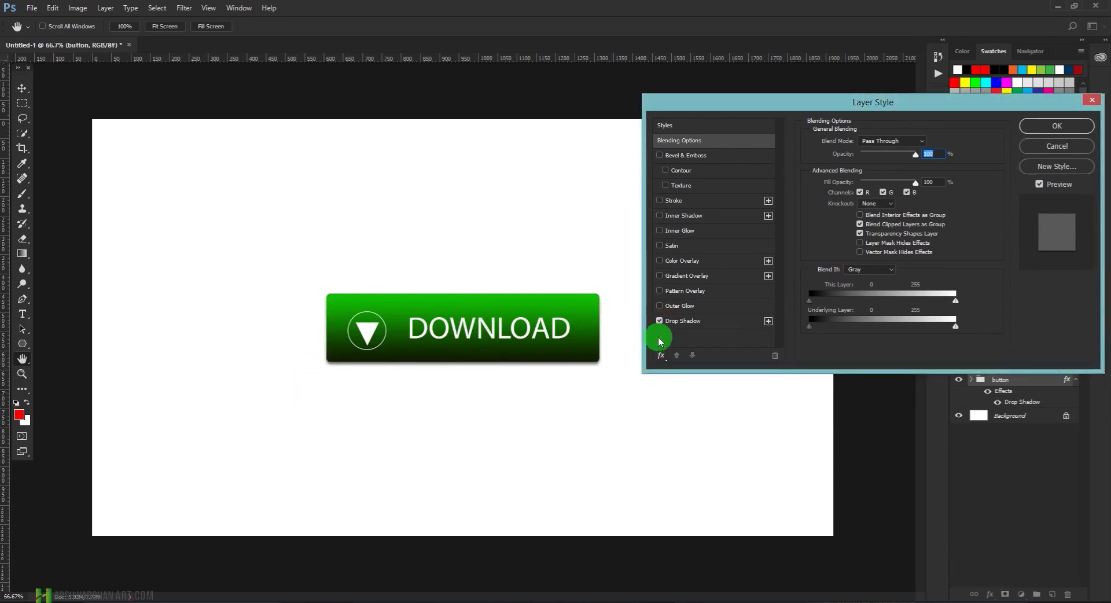
Set the drop shadow to 58% opacity, 10 px distance, 4% spread and 5 px size, and apply it.
click(684, 320)
drag(883, 158, 884, 161)
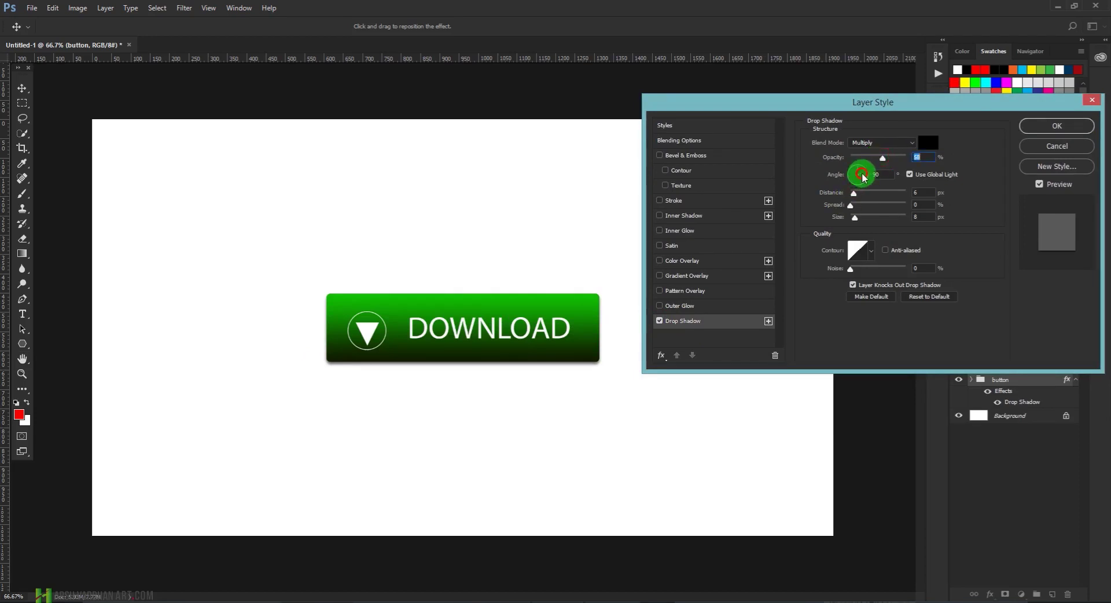
click(866, 176)
drag(854, 194, 855, 221)
click(853, 204)
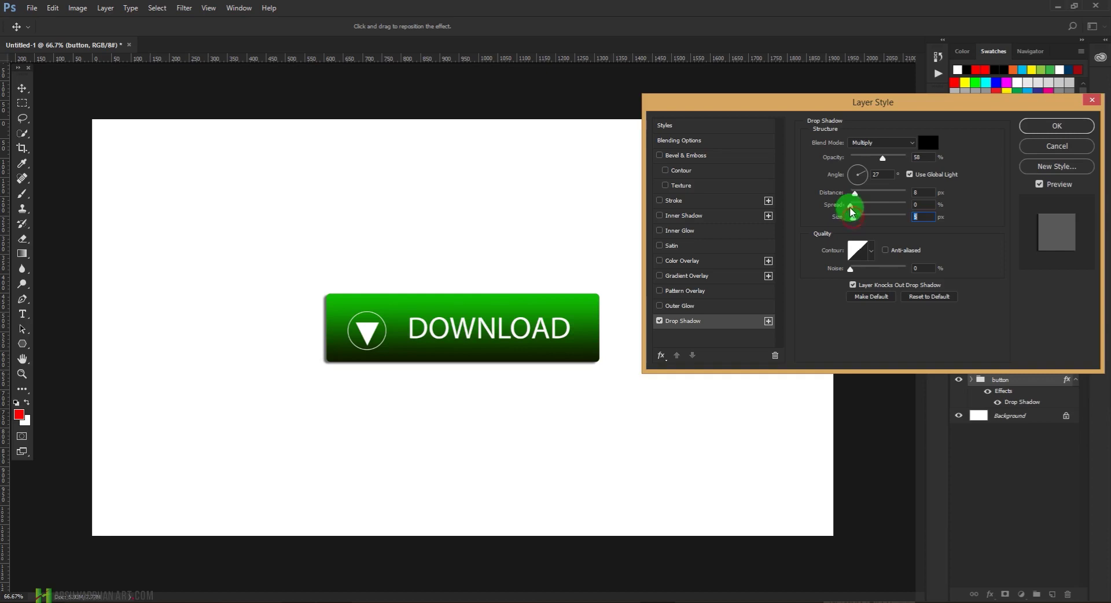
drag(855, 194, 862, 170)
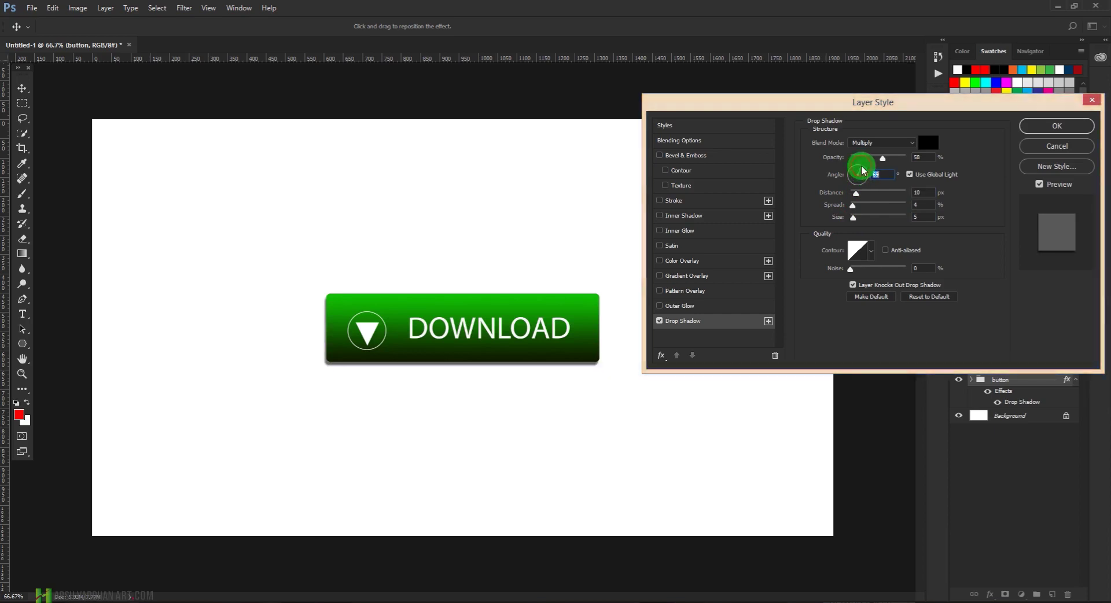
click(1046, 131)
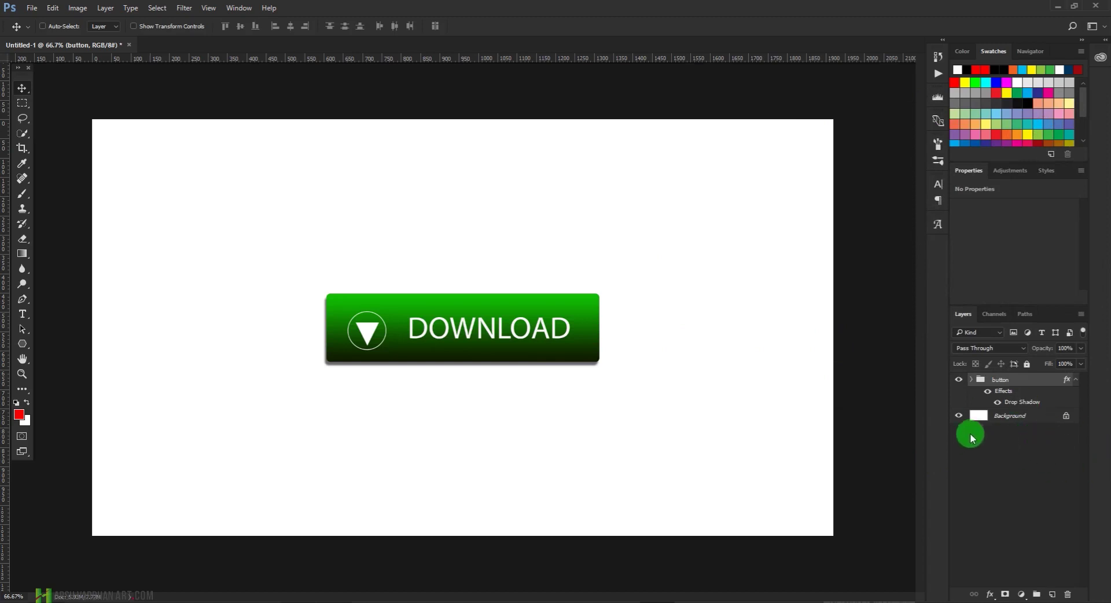
Hide the white background, crop the canvas to the 797 × 251 px button, and open Save for Web.
click(961, 417)
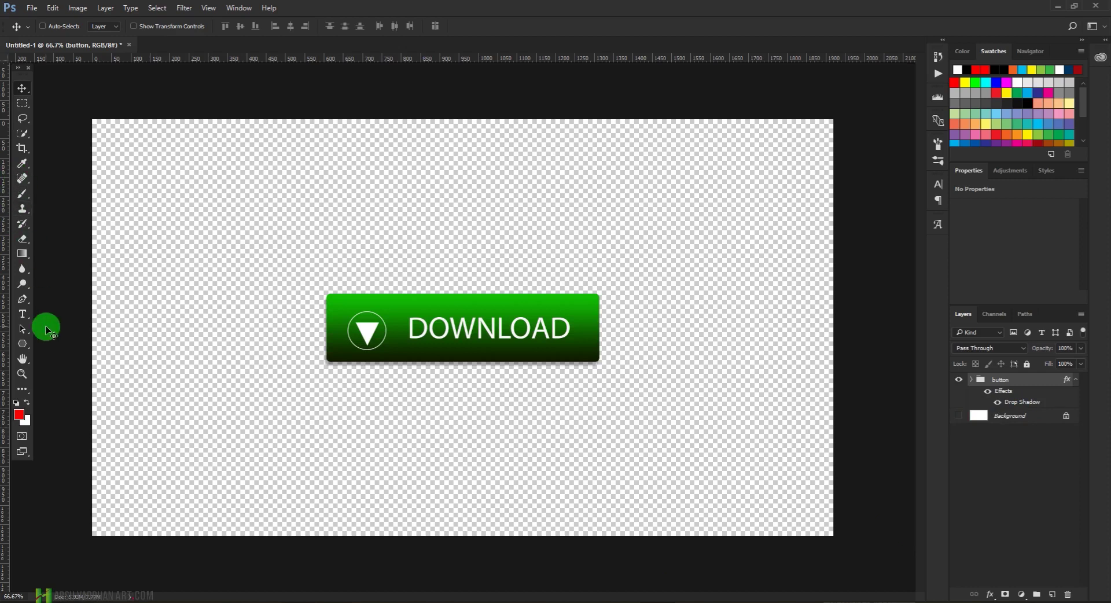
key(c)
drag(308, 283, 616, 379)
key(Return)
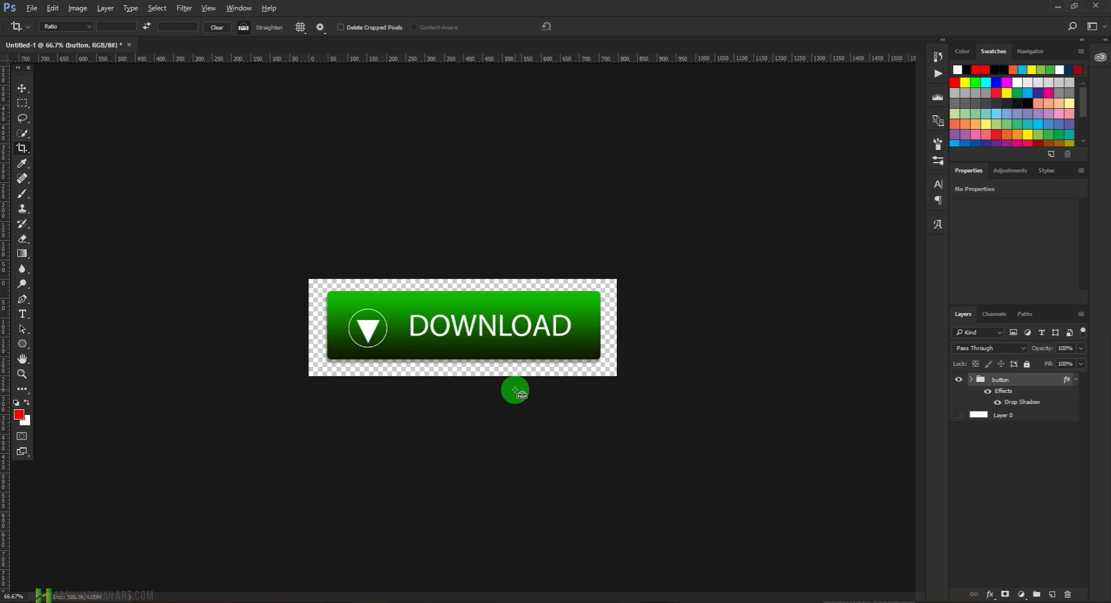
key(ctrl+alt+shift+s)
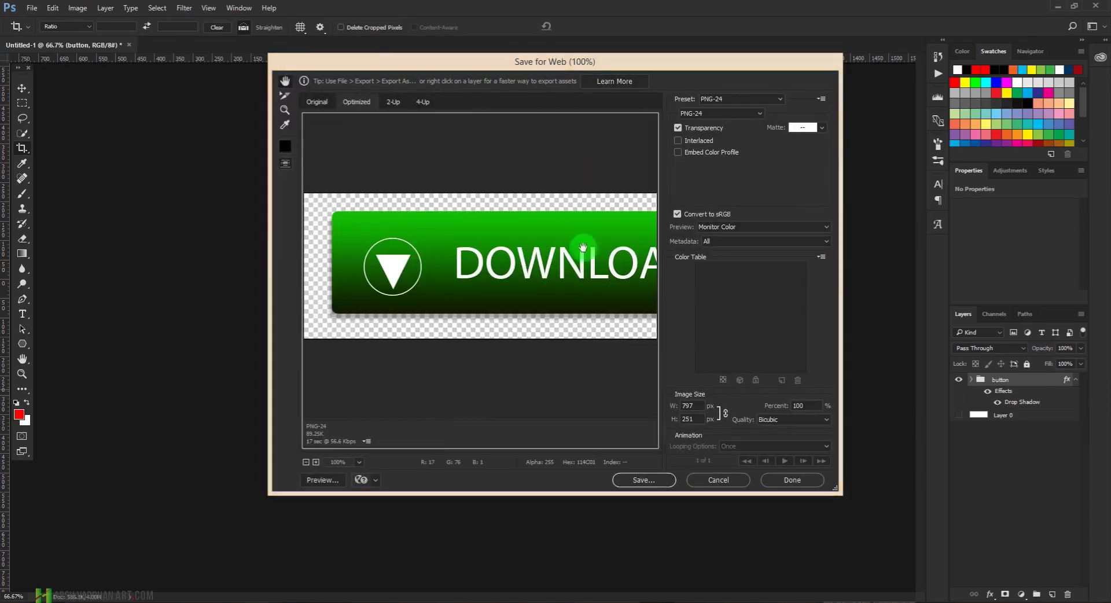
Export the button as a transparent PNG-24 named 'download button new' in Web Graphics.
click(769, 100)
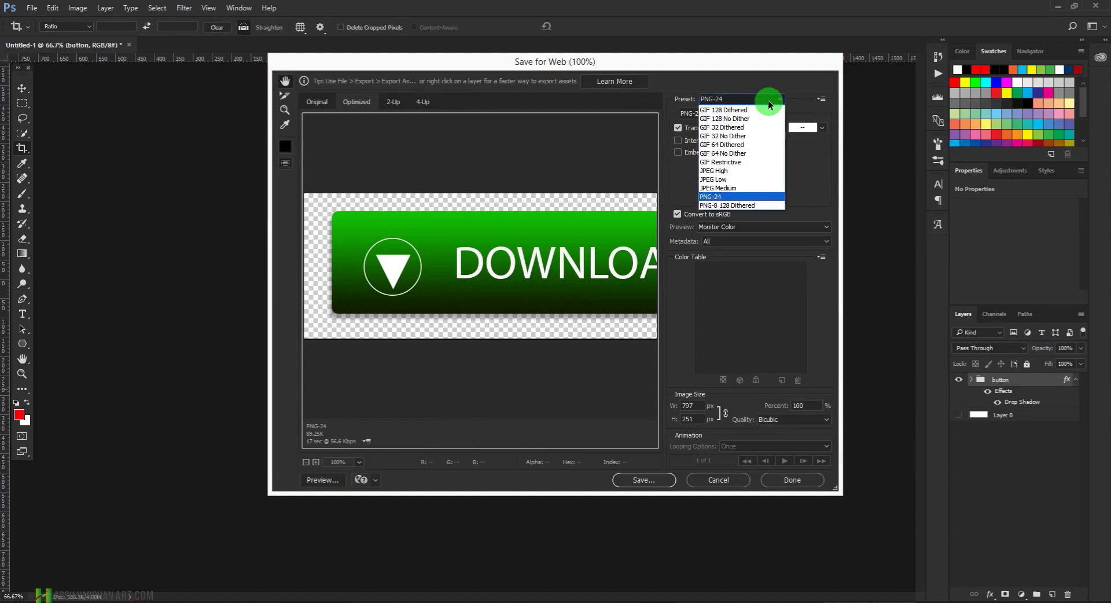
click(769, 100)
click(734, 114)
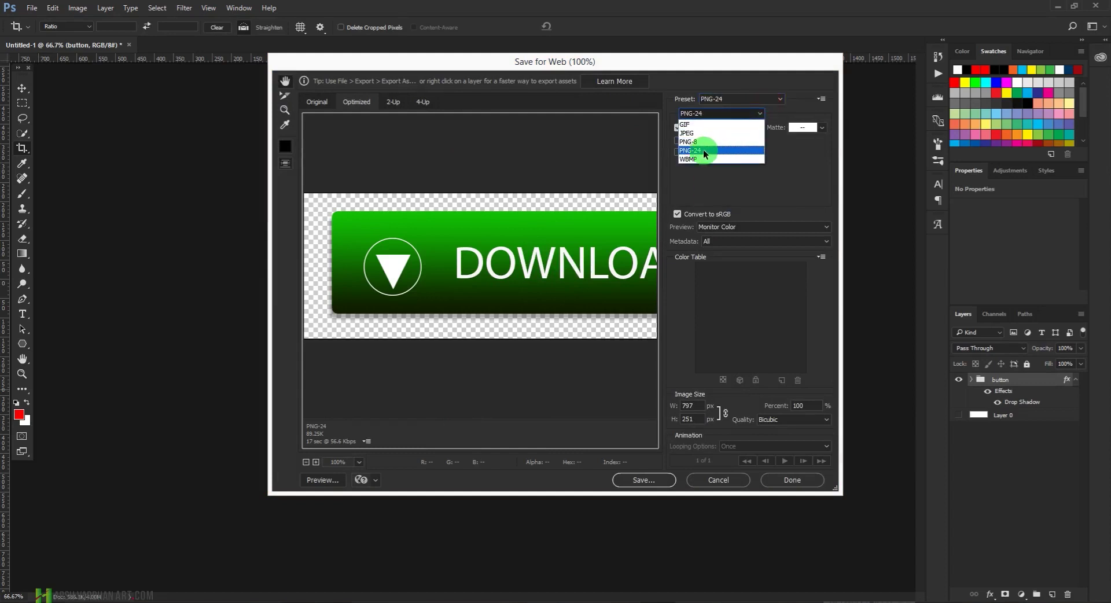
click(702, 150)
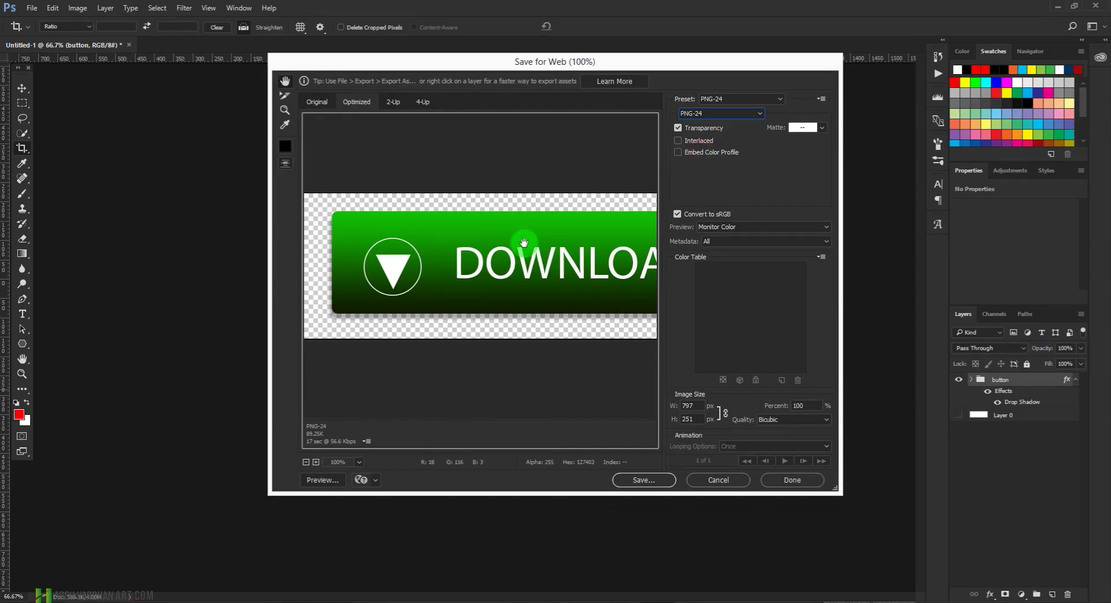
drag(546, 281, 496, 278)
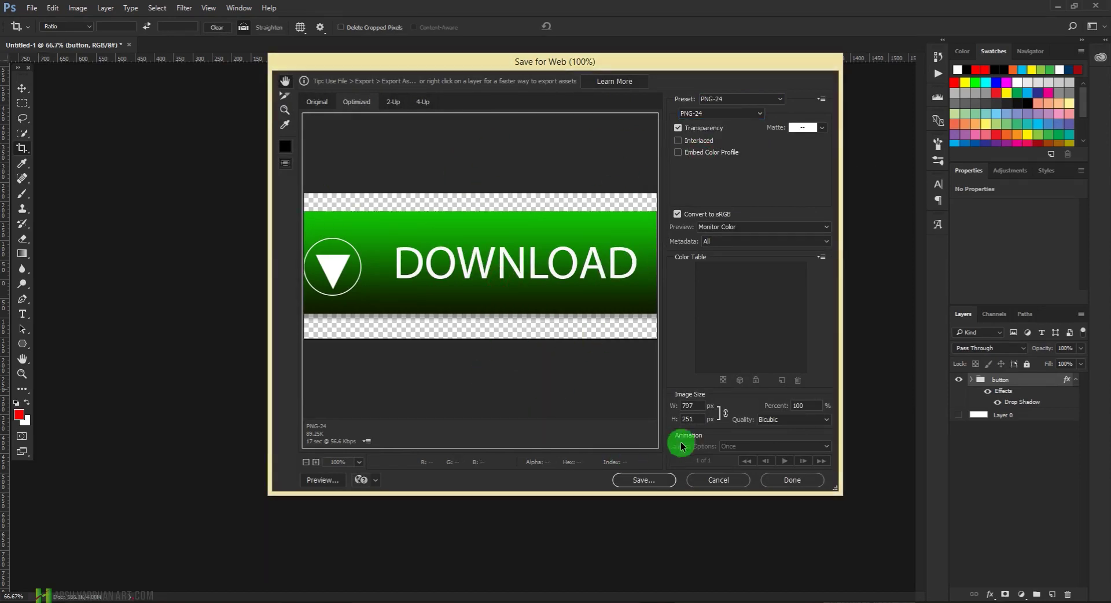
double_click(692, 406)
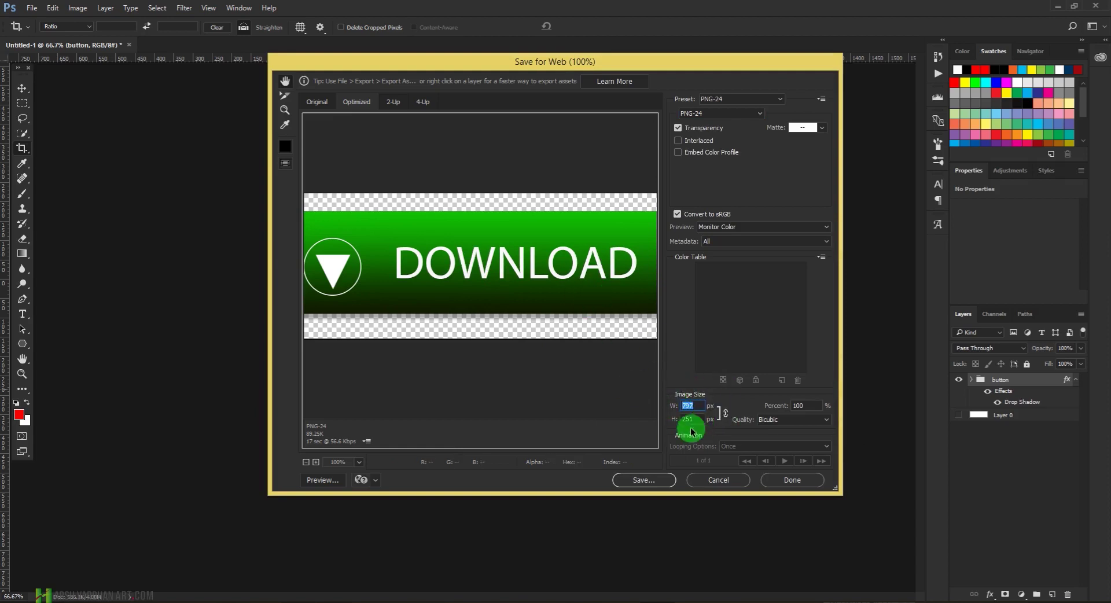
drag(591, 290, 514, 293)
click(646, 480)
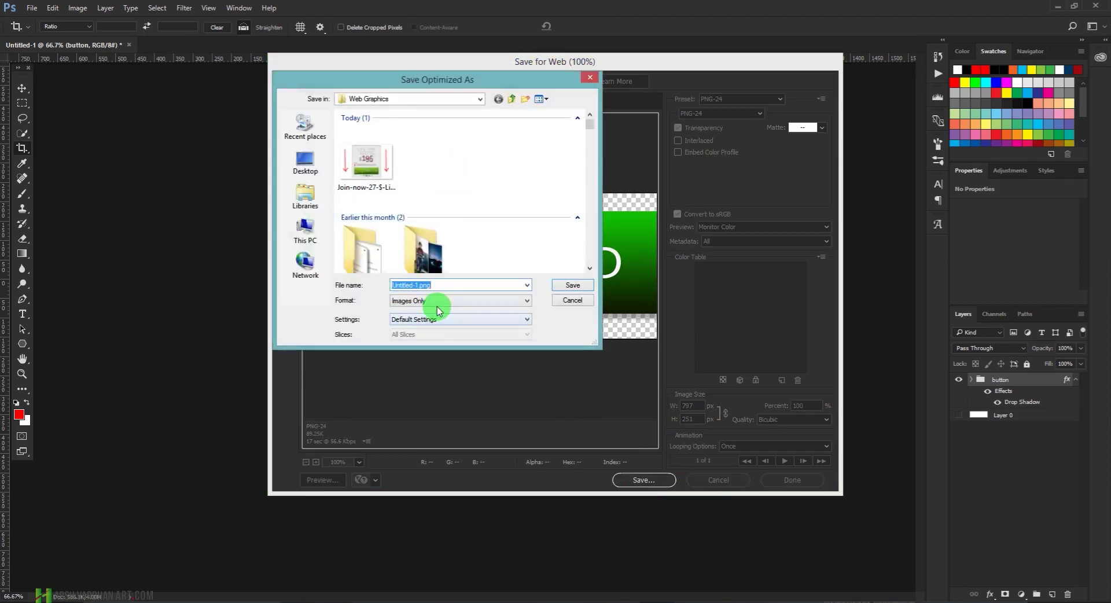
text(down)
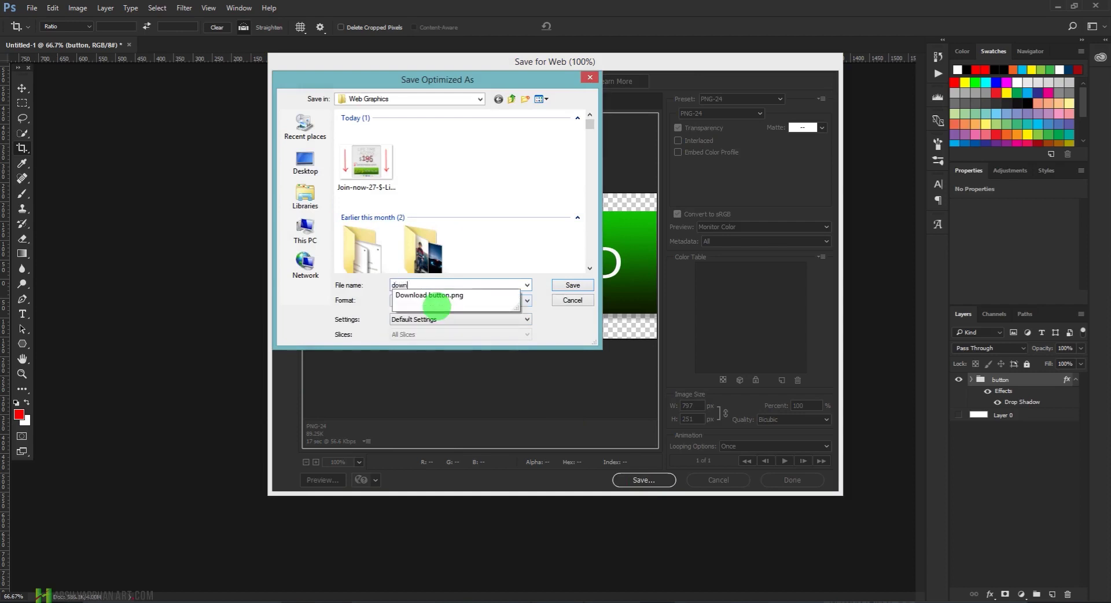
text(load button new)
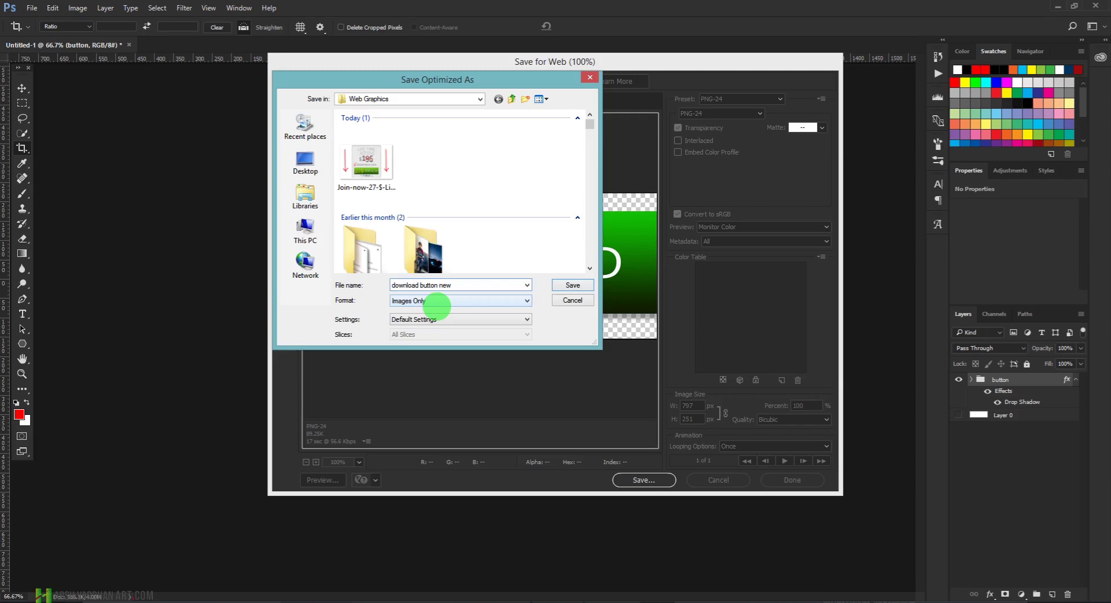
key(Return)
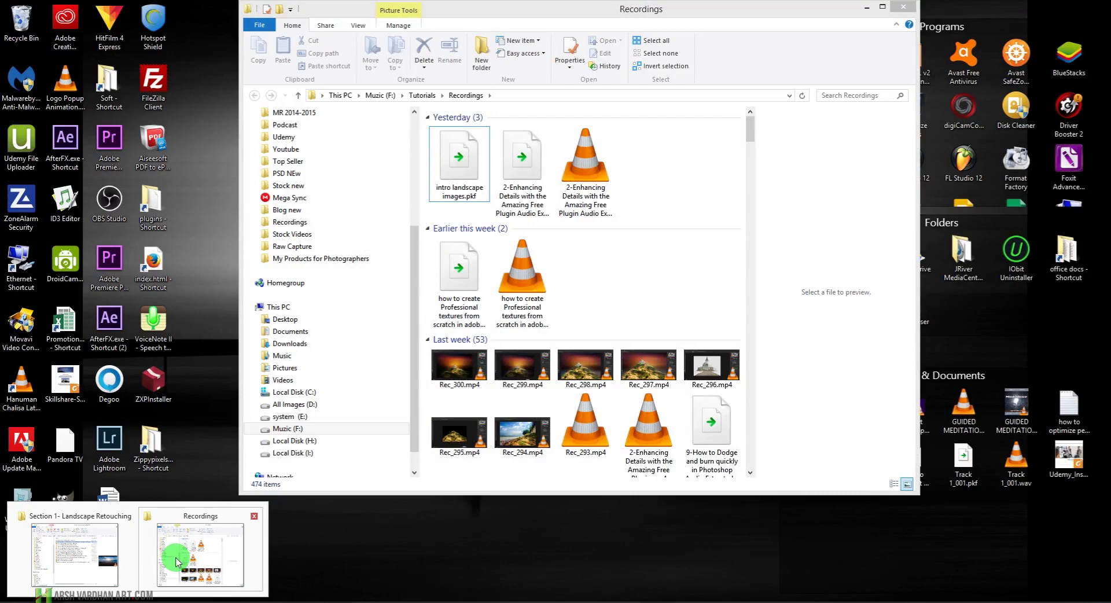
Open download-button-new.png from the Web Graphics folder to check the export.
click(177, 562)
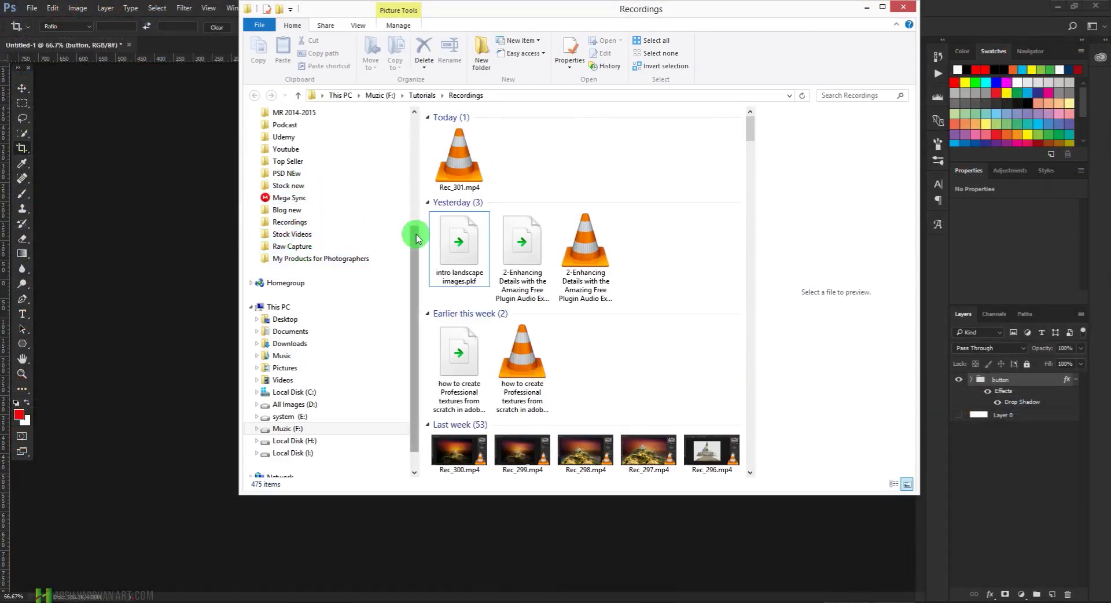
drag(414, 235, 426, 112)
click(302, 195)
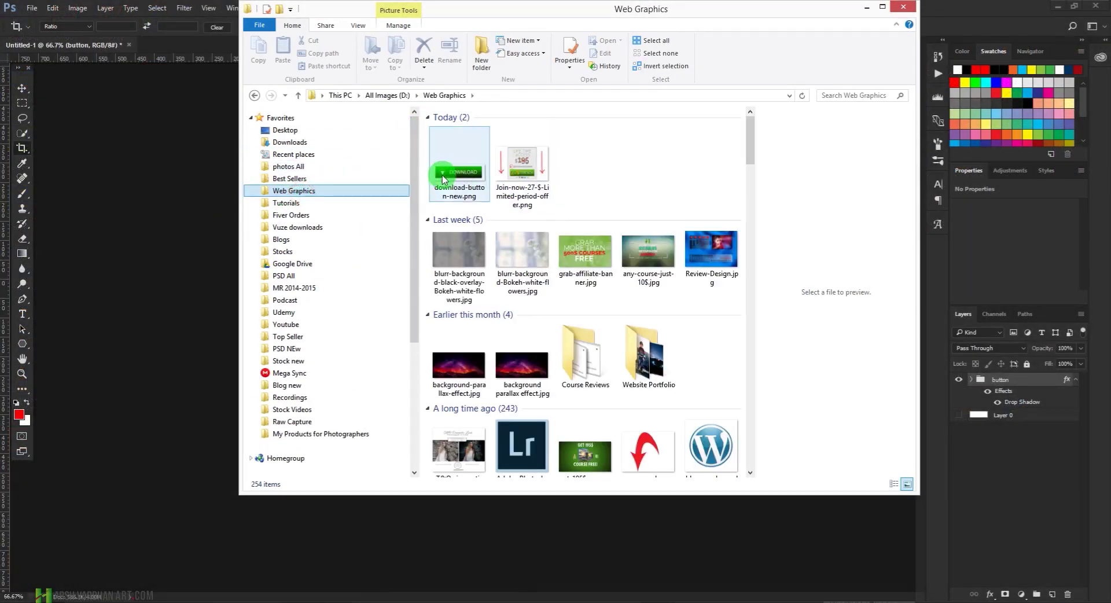
click(465, 162)
click(465, 163)
double_click(460, 155)
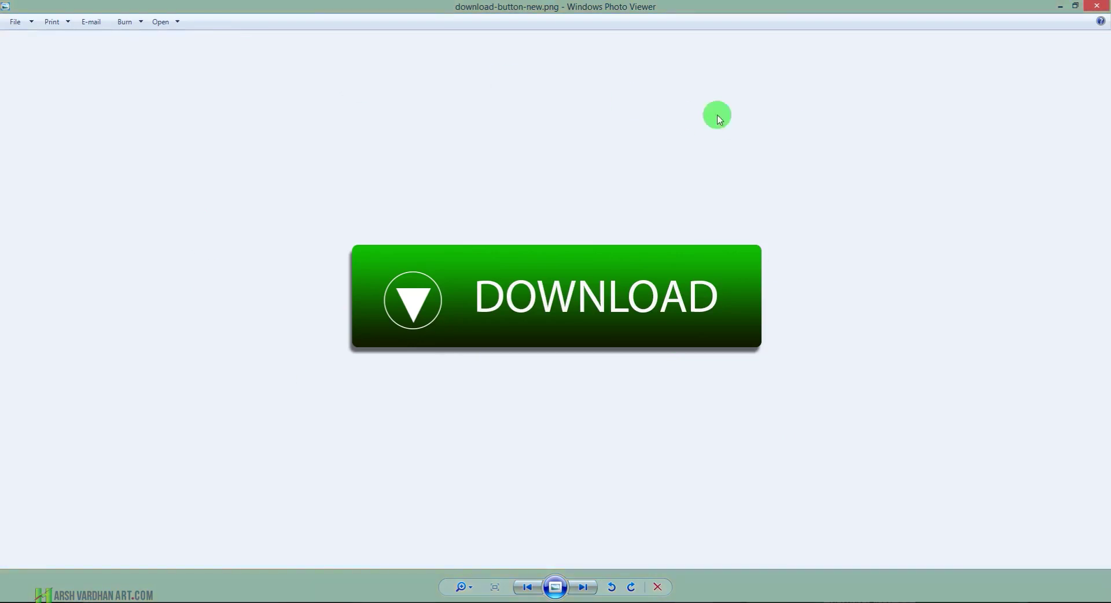
drag(565, 8, 621, 141)
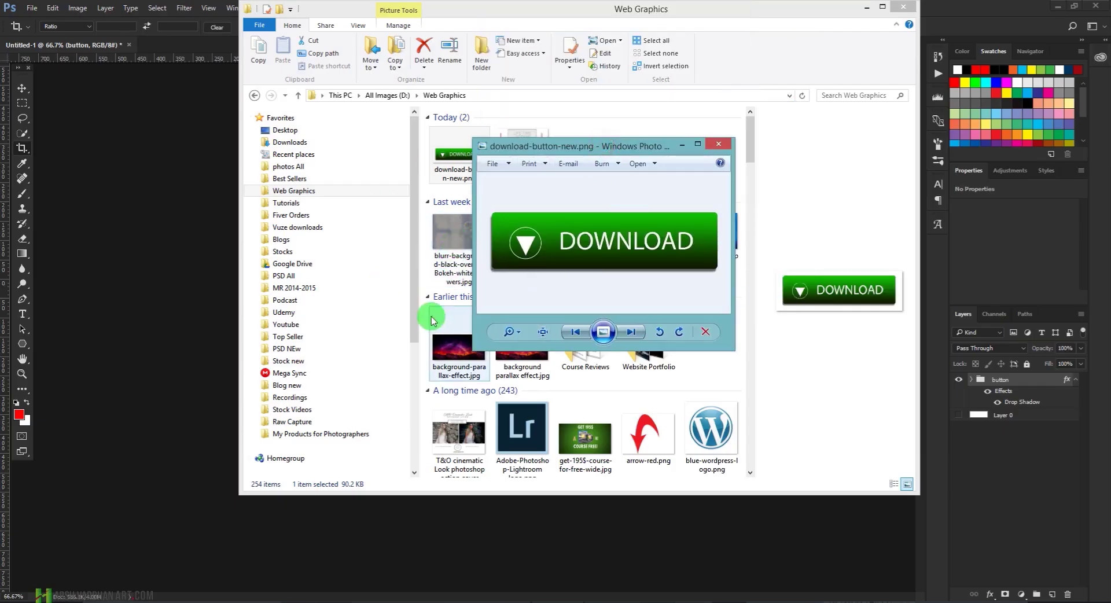
Drag the blurred bokeh background image into the Photoshop document.
click(445, 240)
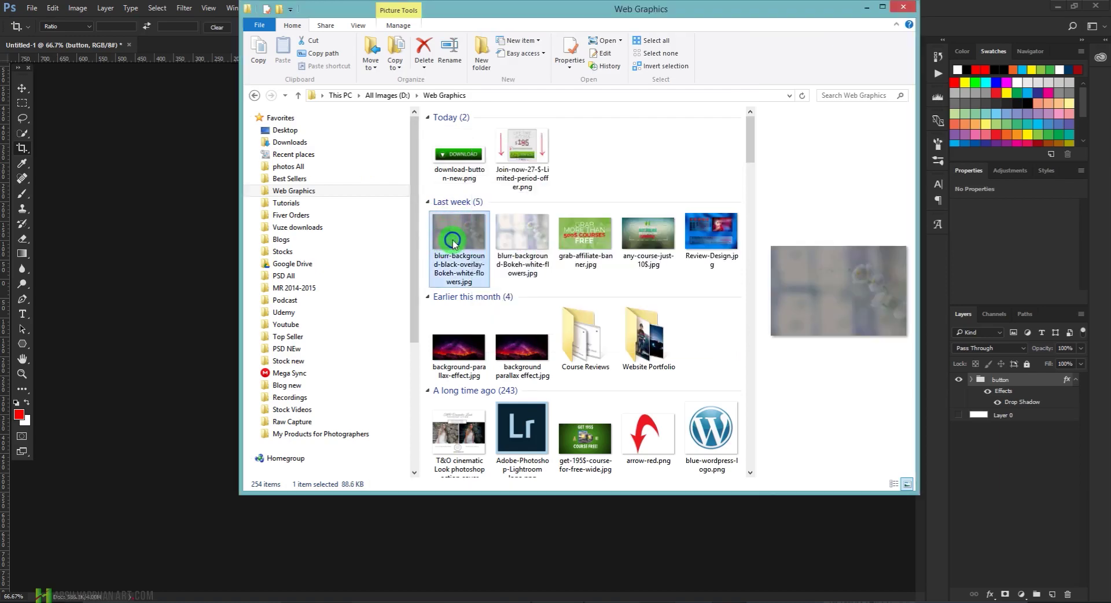
right_click(454, 241)
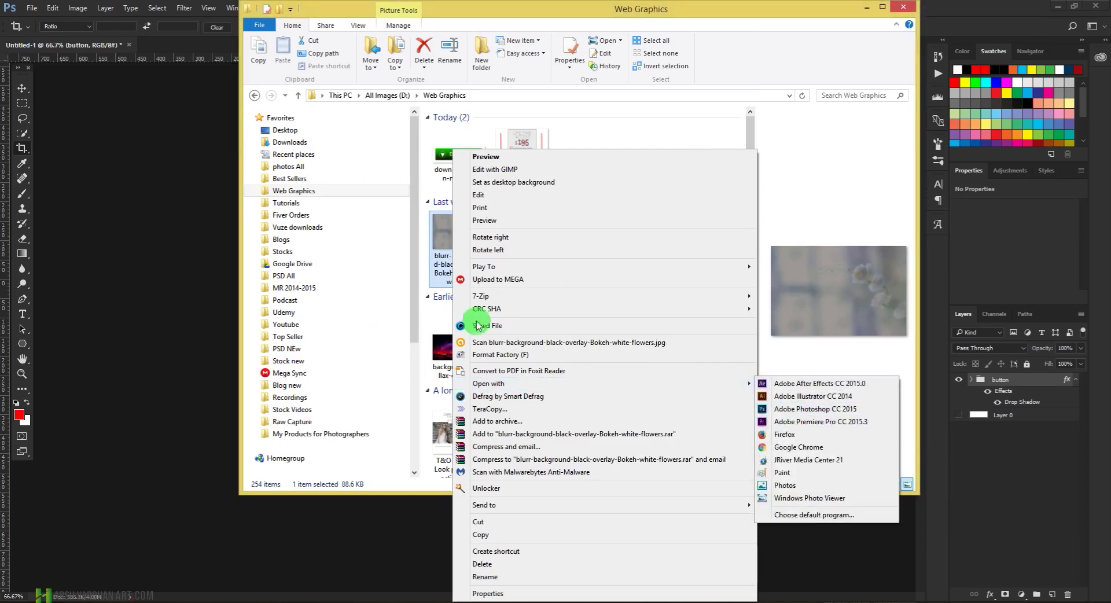
click(436, 246)
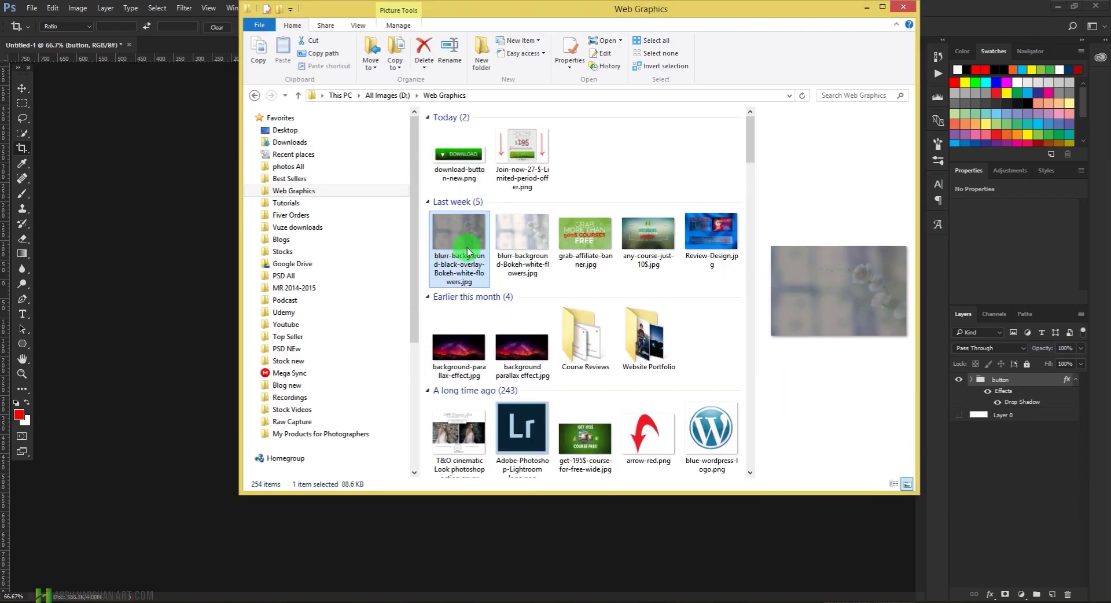
click(99, 230)
drag(99, 229, 99, 228)
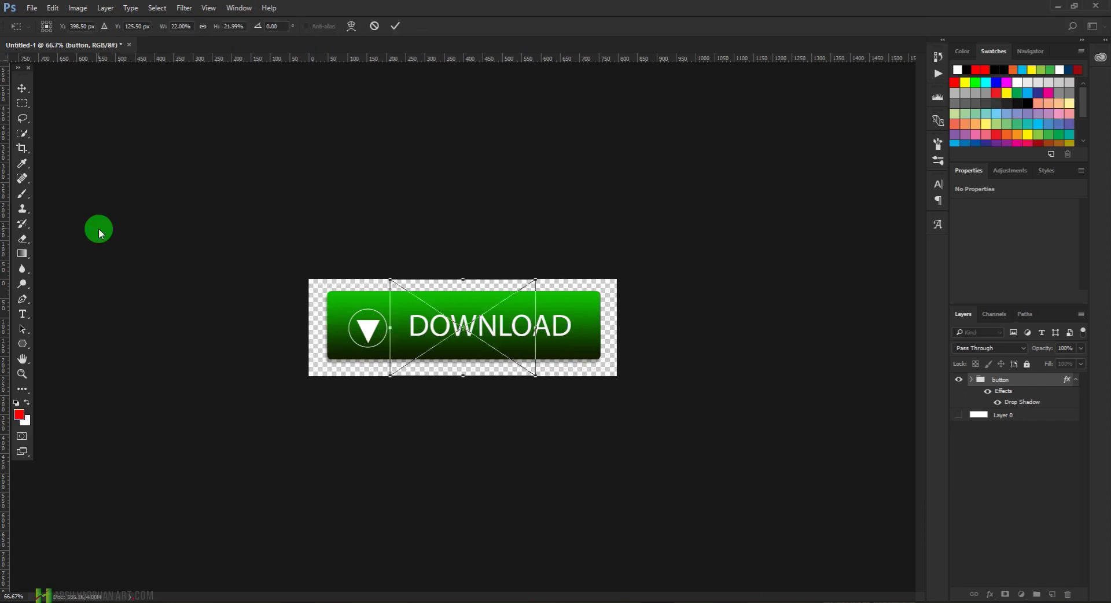
Enlarge the bokeh image beyond the canvas and crop the canvas wider to fit it.
drag(535, 282, 759, 189)
key(Return)
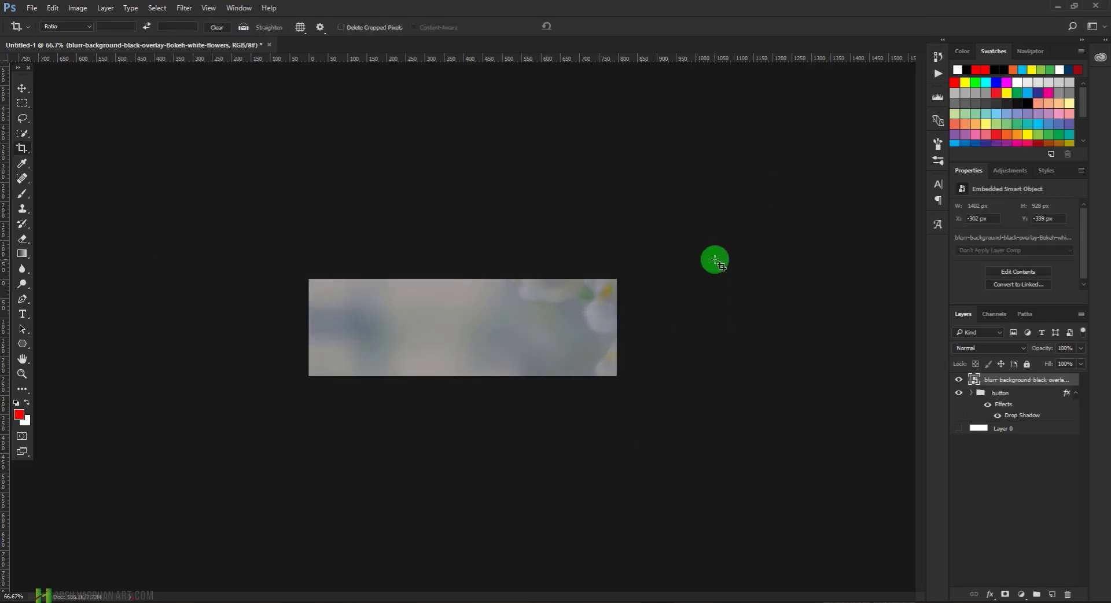
click(264, 281)
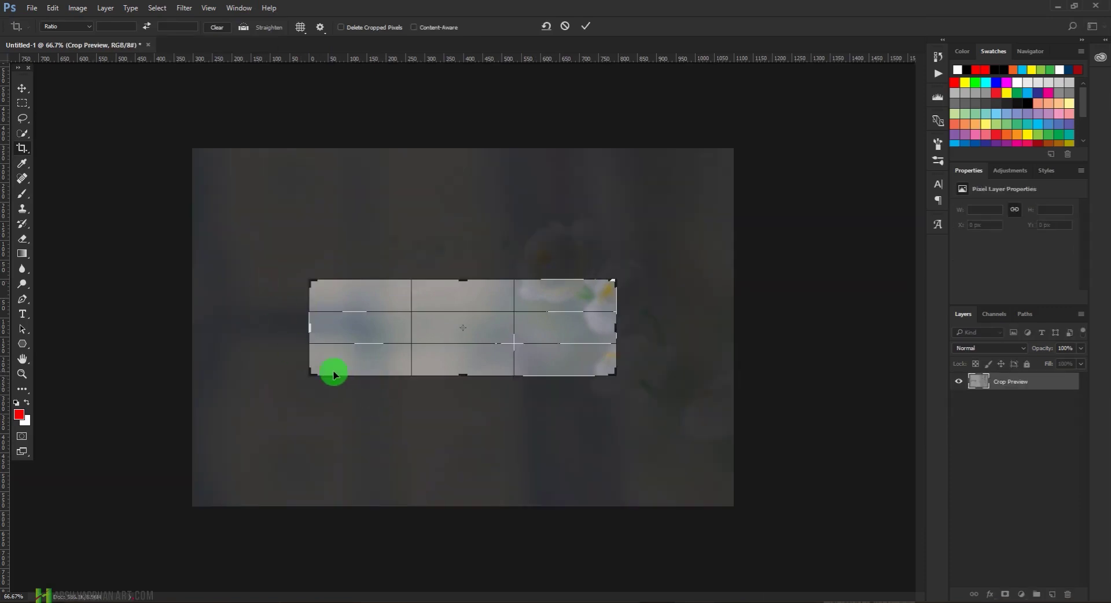
drag(307, 375, 186, 518)
key(Return)
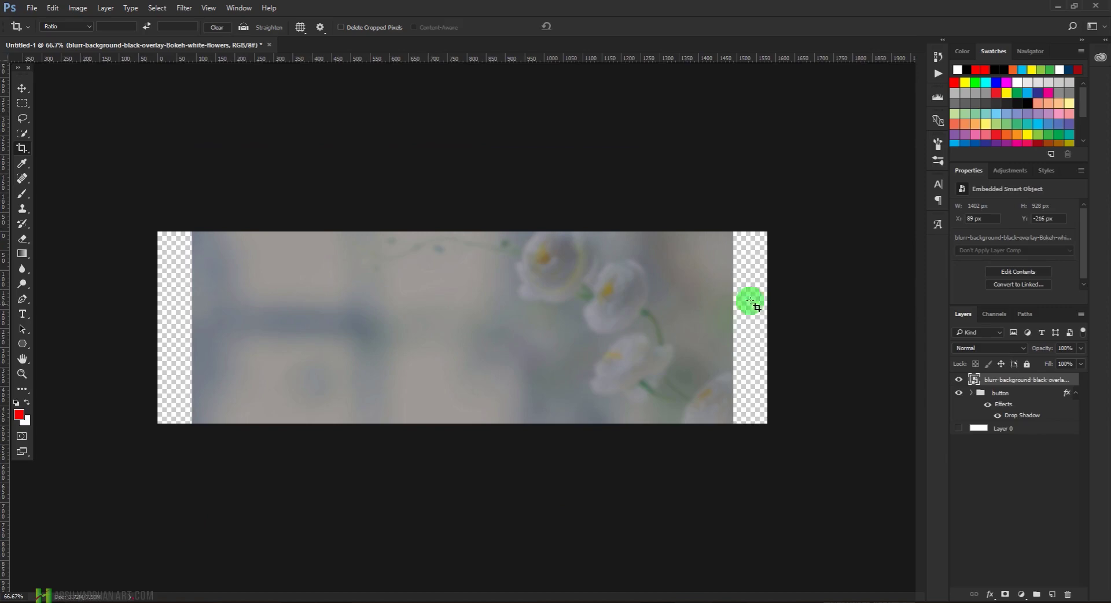
Hide the original button group and place download-button-new.png on the canvas, shrinking it to about 30%.
click(970, 394)
click(959, 393)
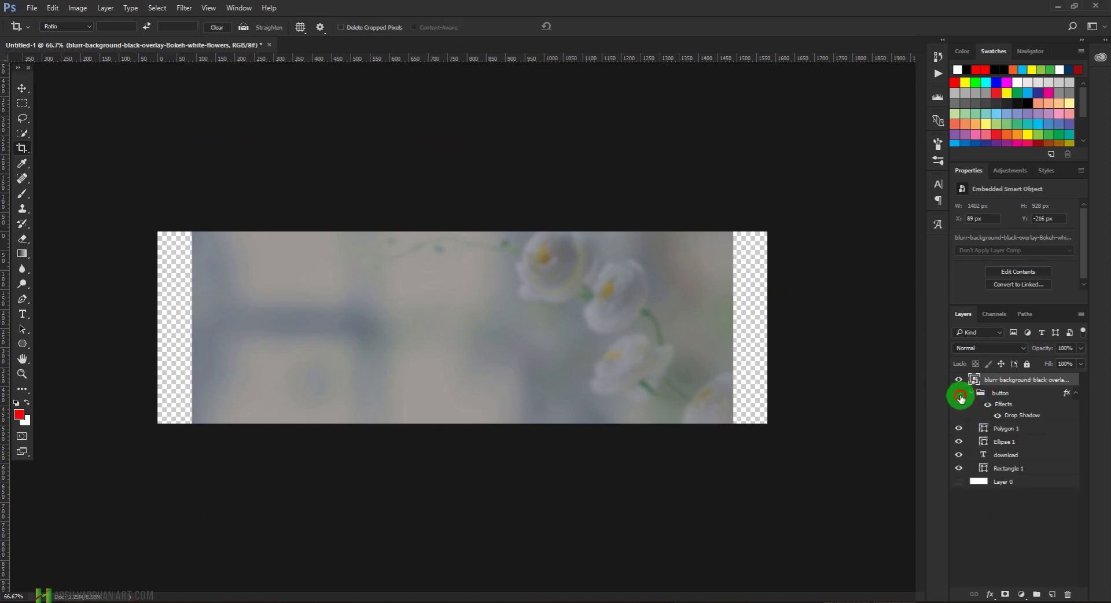
mouse_move(58, 591)
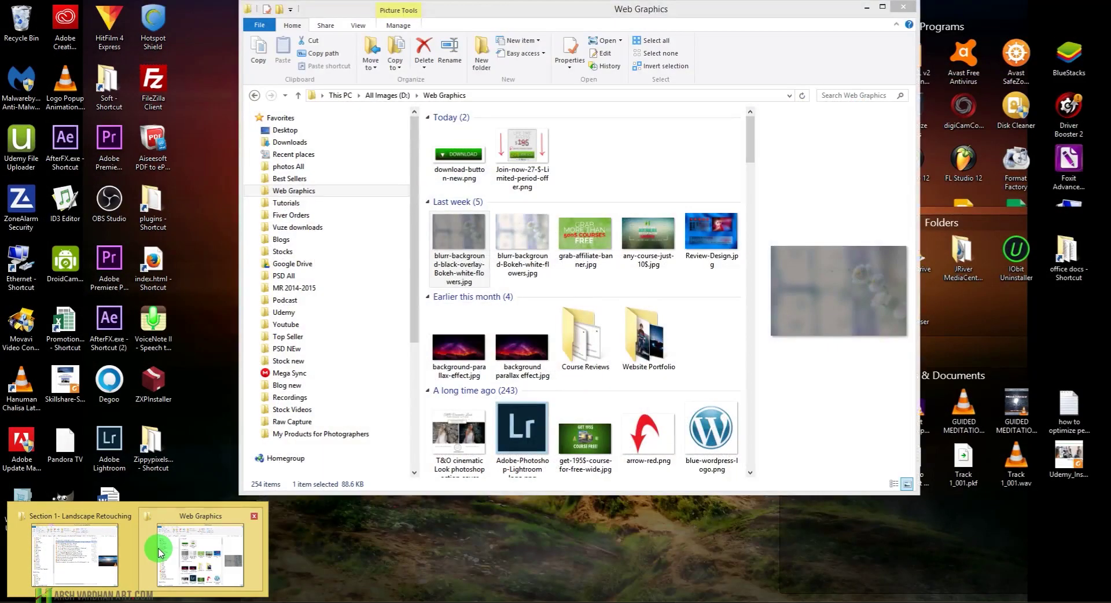
click(158, 548)
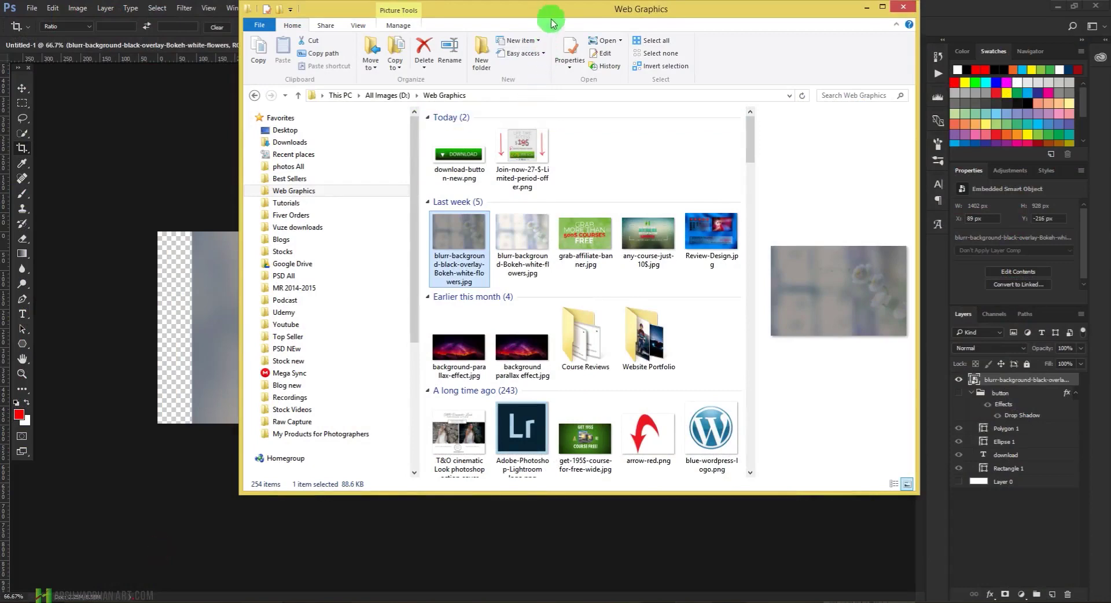
drag(550, 9, 850, 79)
drag(770, 228, 414, 306)
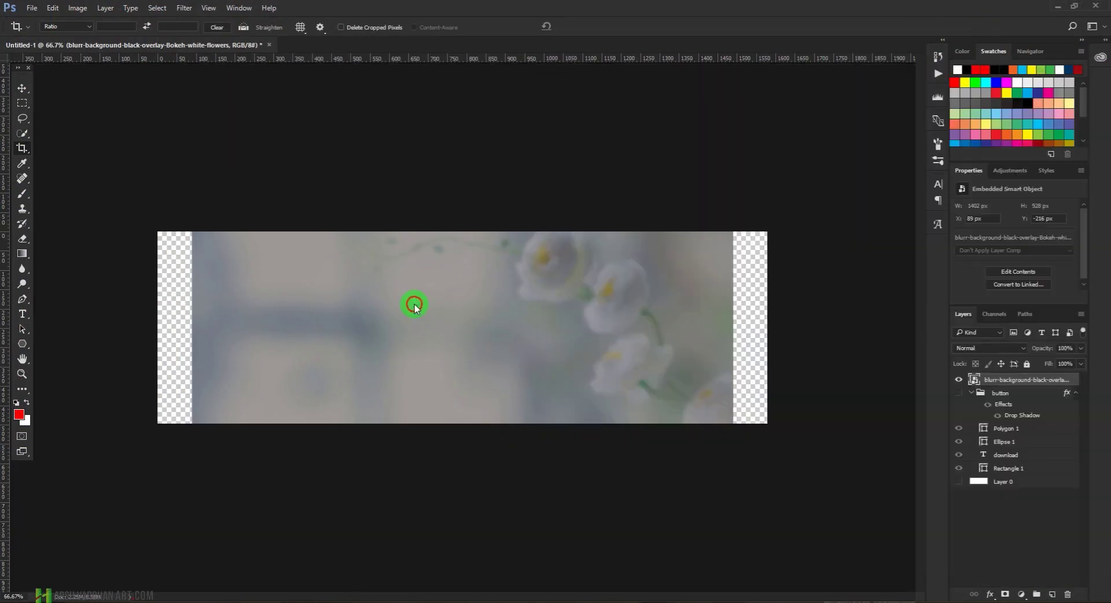
drag(768, 230, 580, 285)
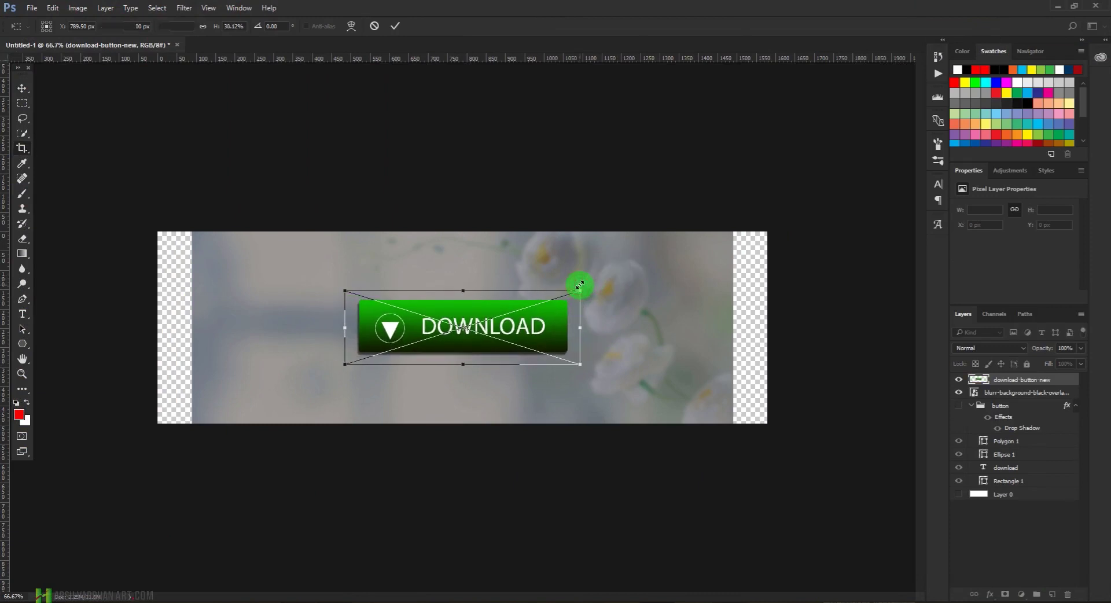
Commit the DOWNLOAD button PNG at about 30% size near the background's centre.
key(Return)
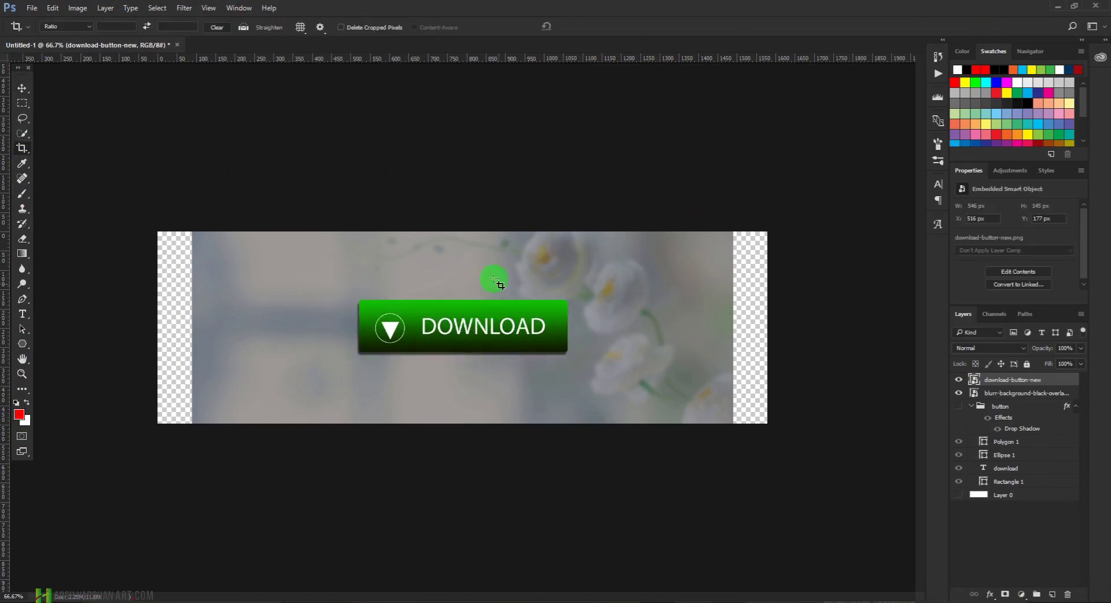